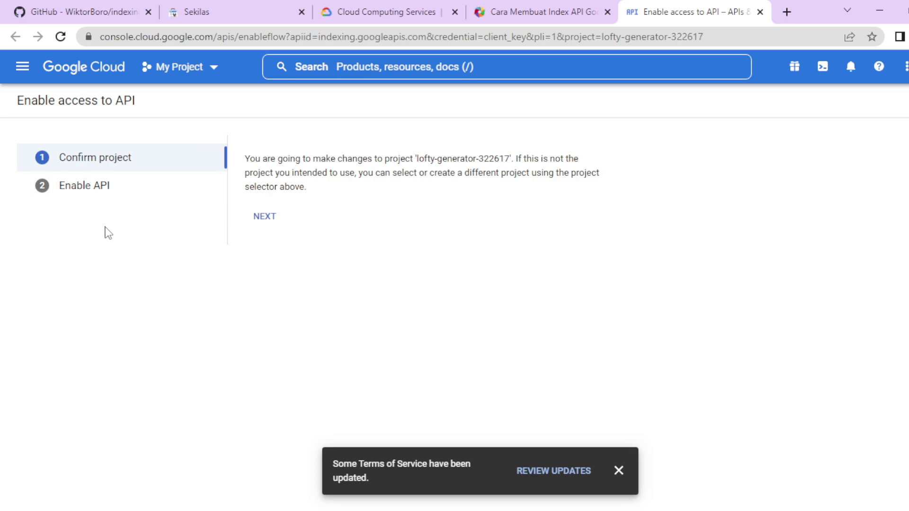
- Confirm My Project as the target, dismiss the terms notice and enable the Indexing API
left_click(259, 216)
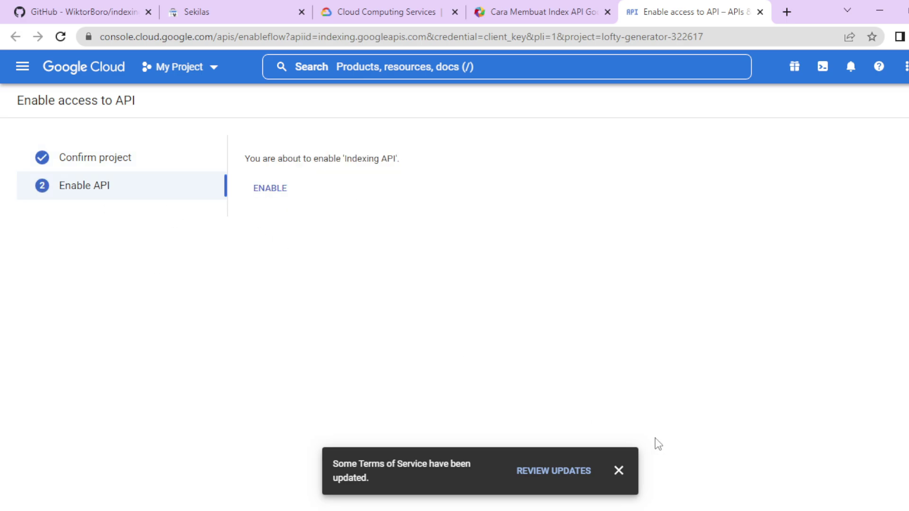
left_click(619, 471)
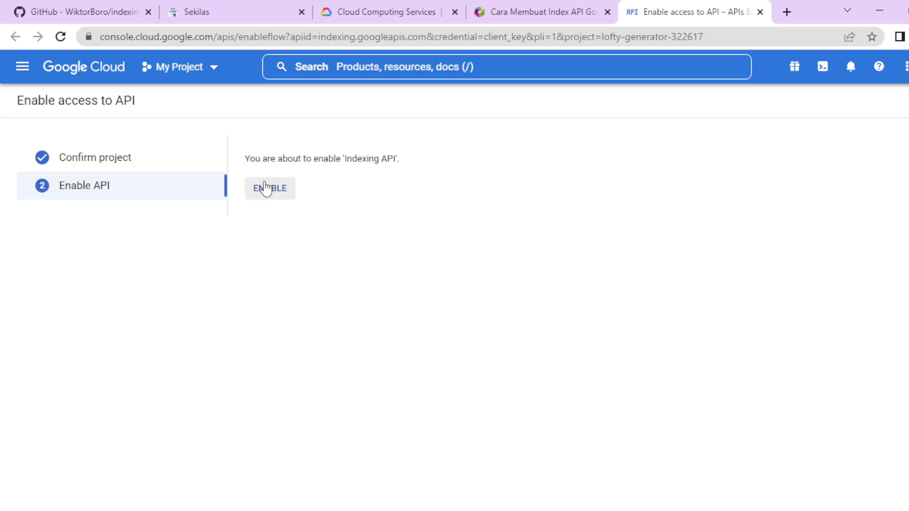
left_click(266, 189)
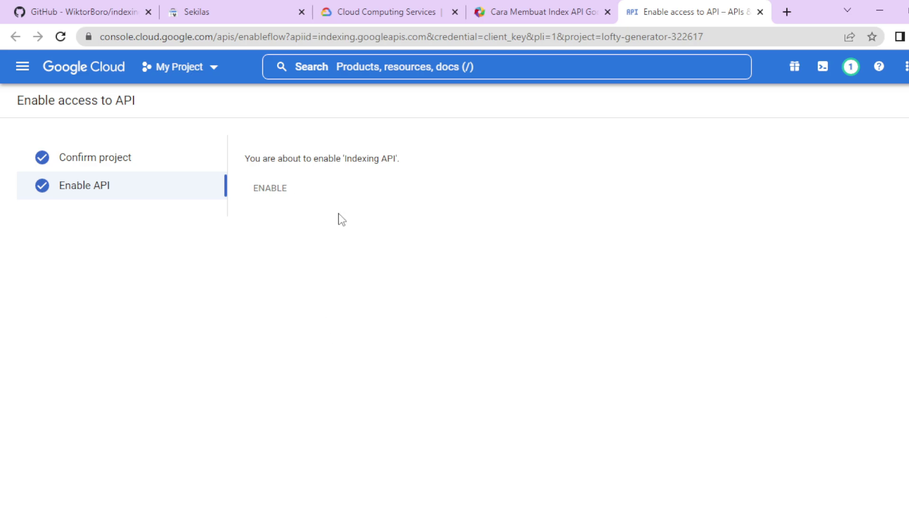
- Open the service account page linked in the tutorial article, close the article and API-enabling pages, and select My Project
left_click(532, 14)
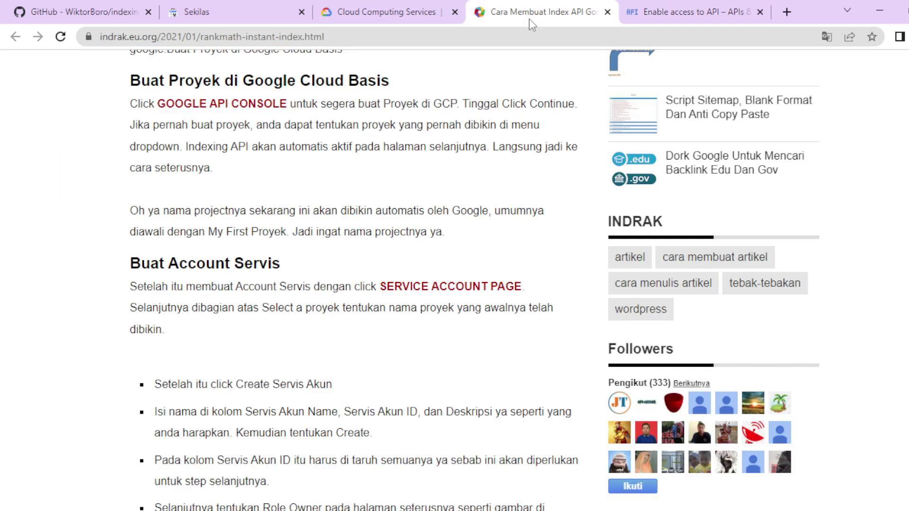
left_click(445, 288)
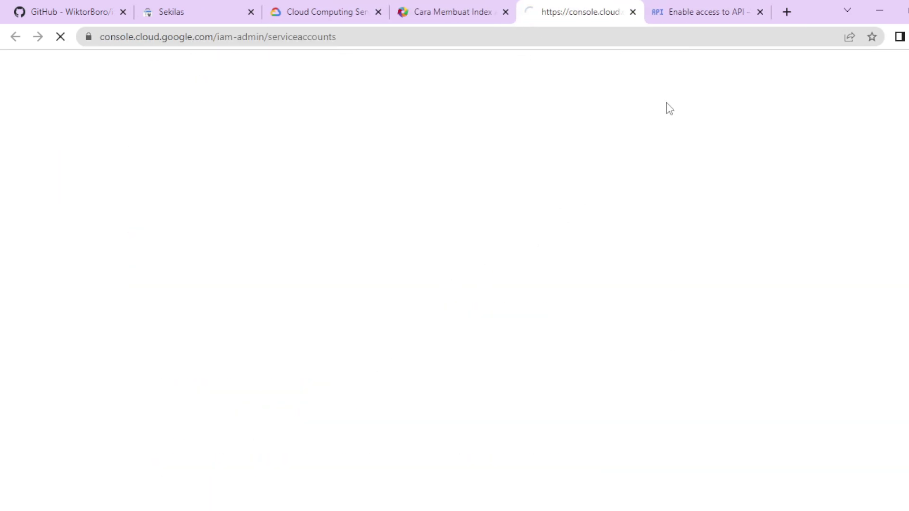
left_click(502, 17)
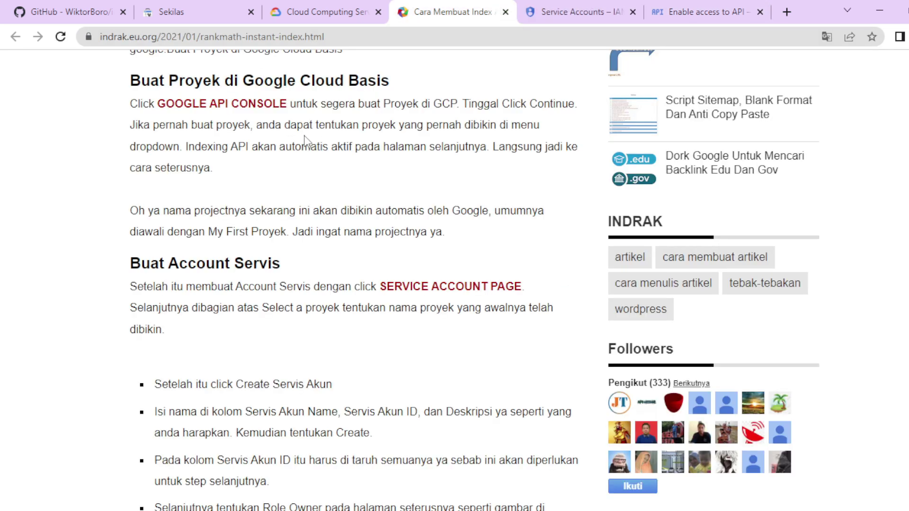
left_click(505, 12)
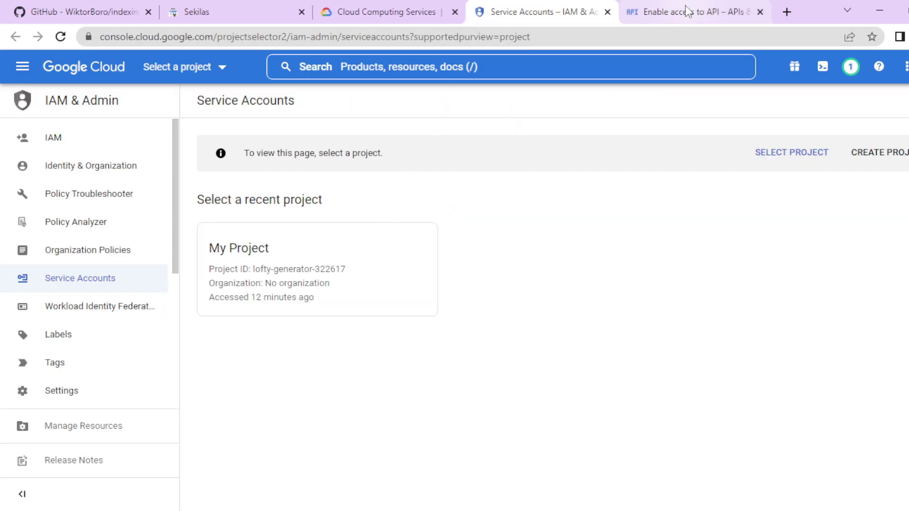
left_click(714, 13)
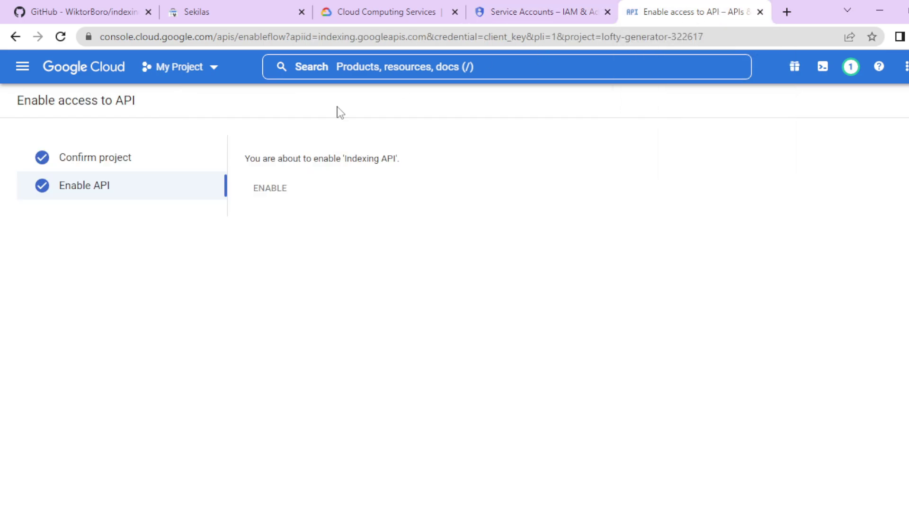
left_click(760, 12)
left_click(257, 269)
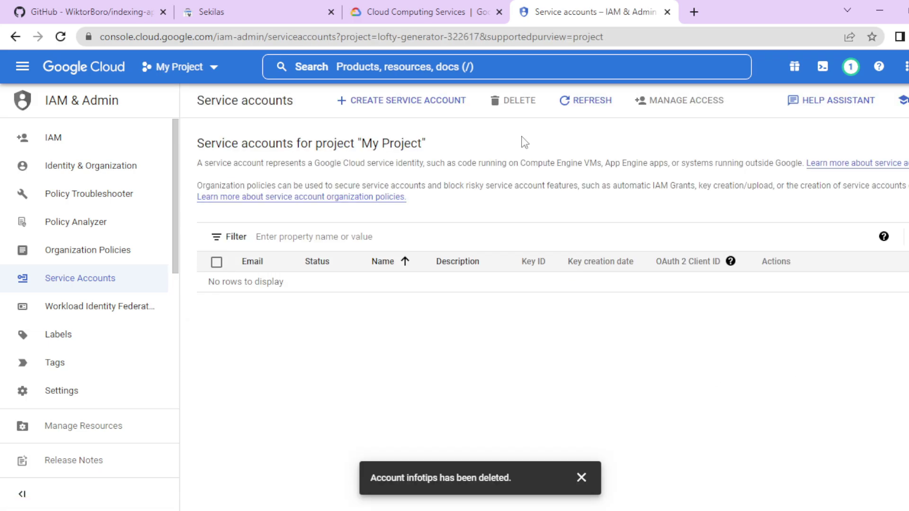
- Create a service account with the name "view" and the description "view"
left_click(364, 108)
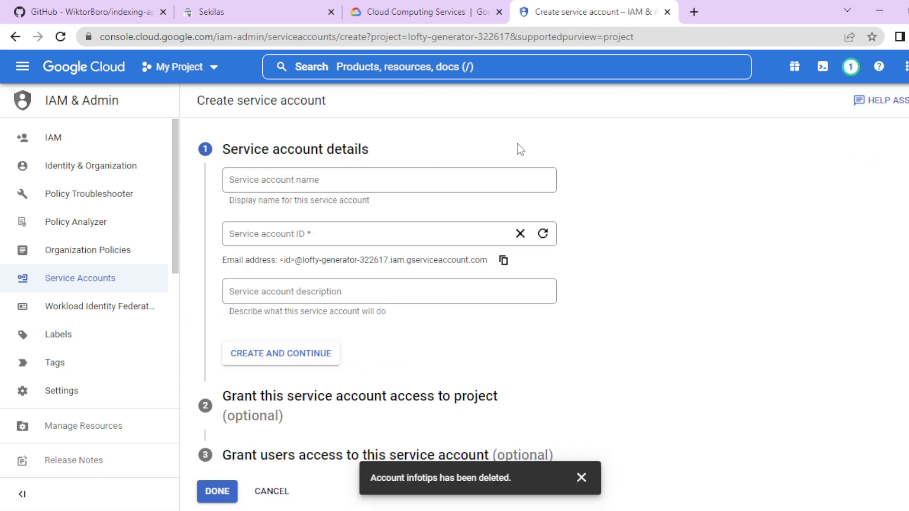
left_click(317, 178)
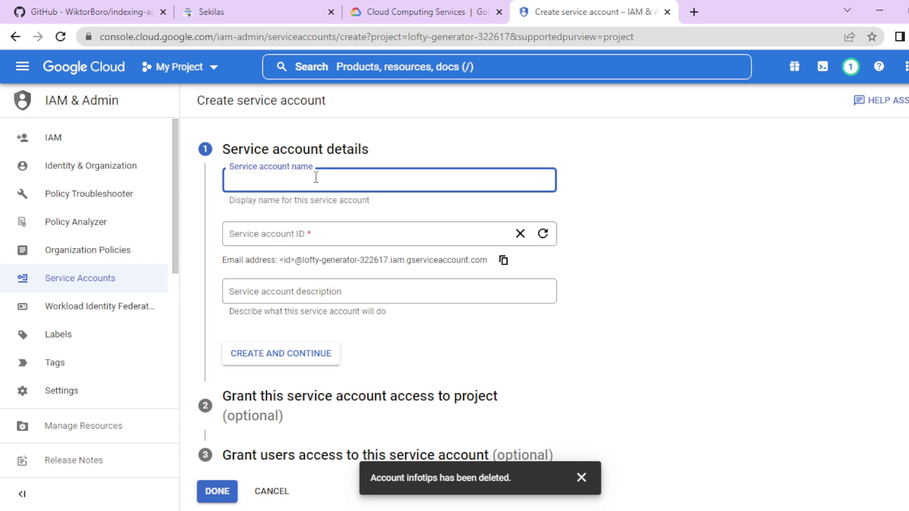
type("view")
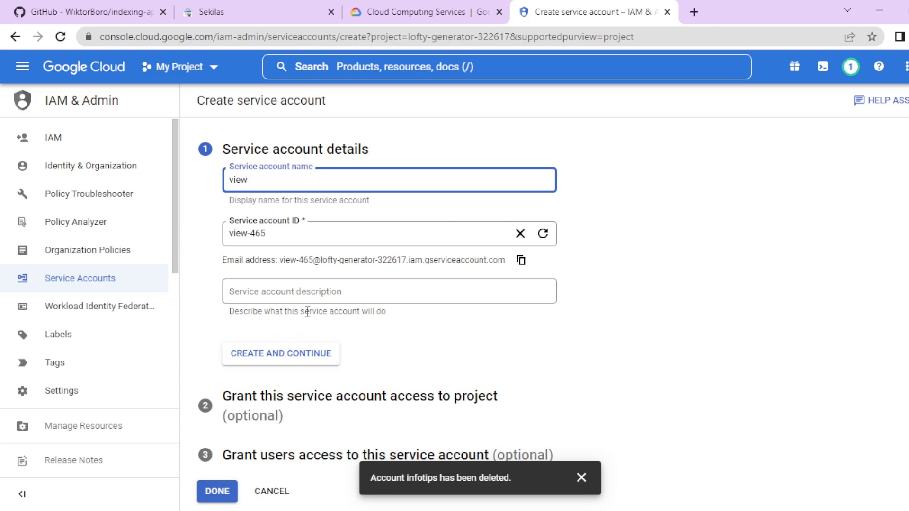
left_click(277, 294)
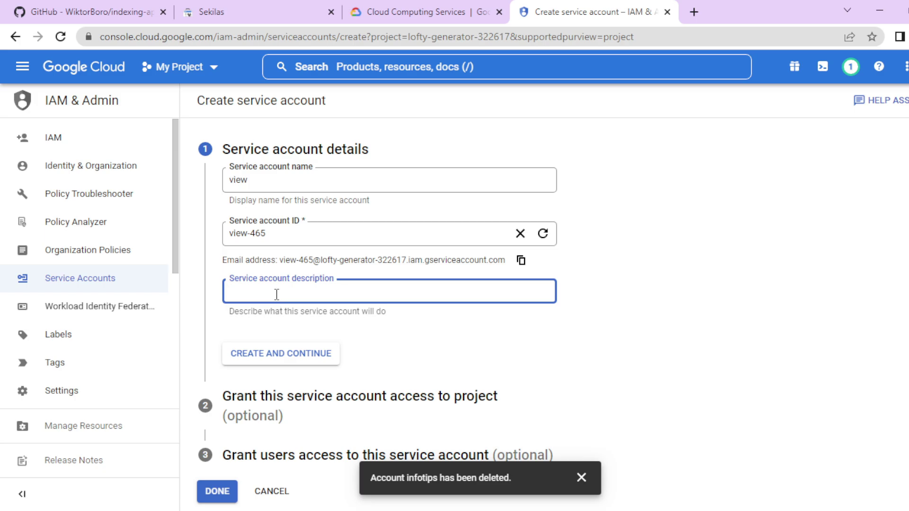
type("view")
left_click(296, 362)
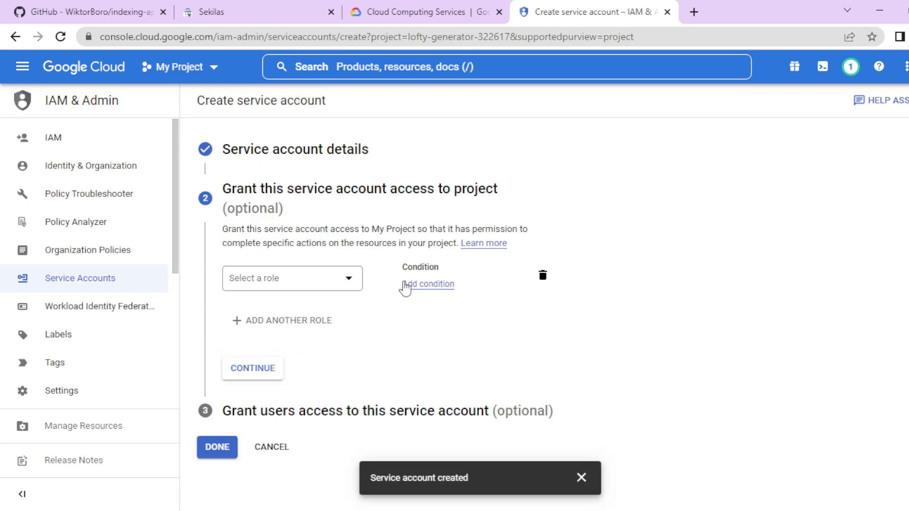
- Grant the new service account the Owner role on the project and finish without assigning user access
left_click(334, 275)
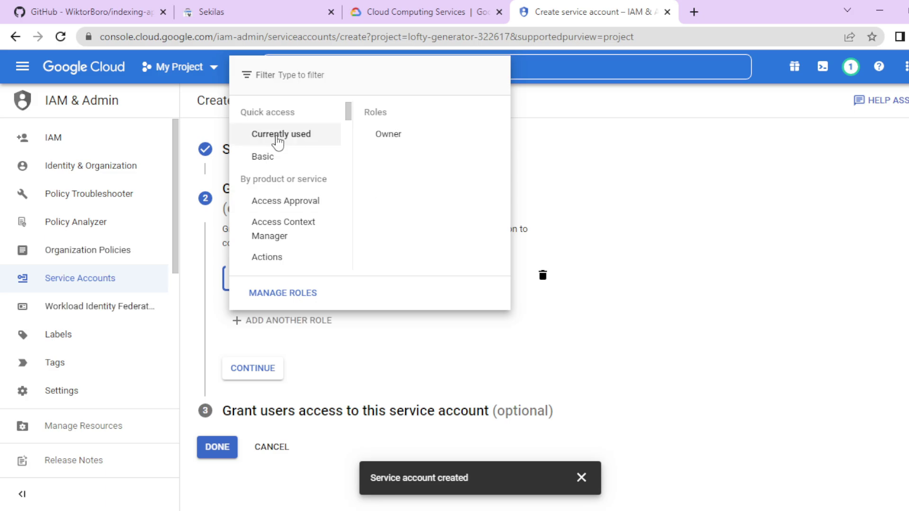
left_click(381, 138)
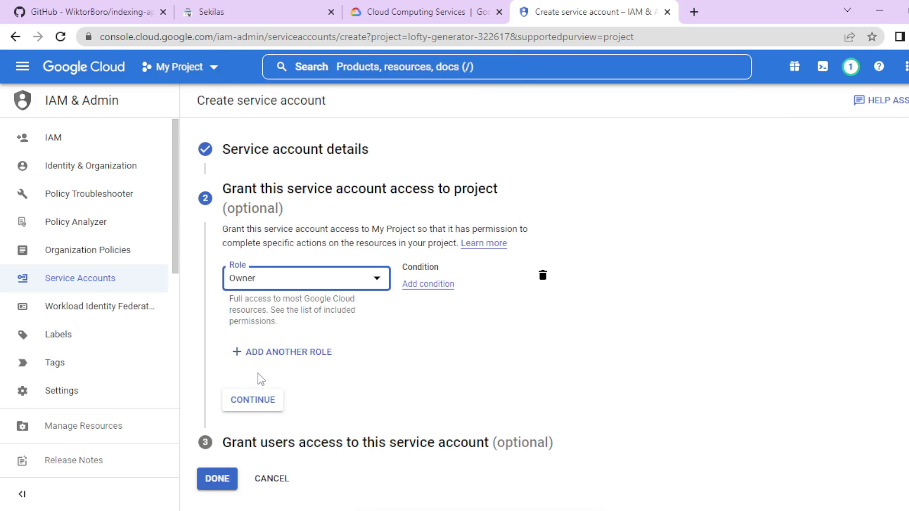
left_click(255, 402)
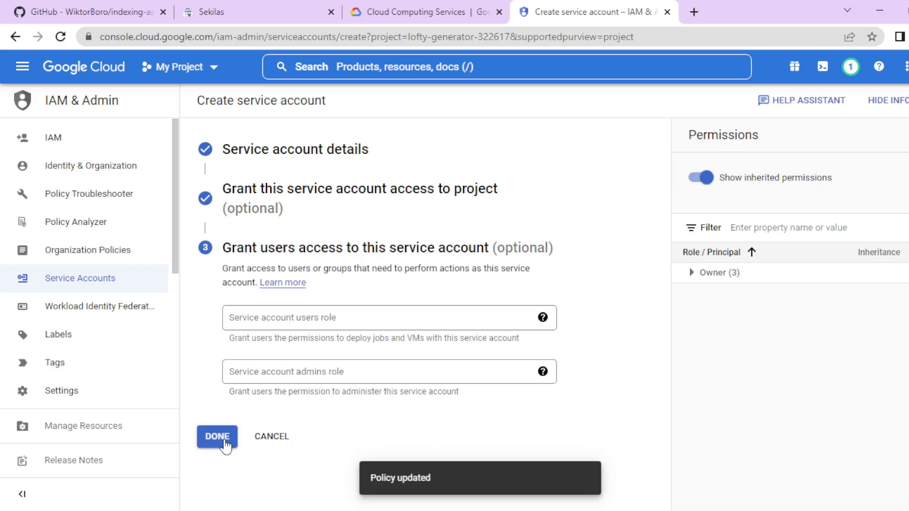
left_click(226, 445)
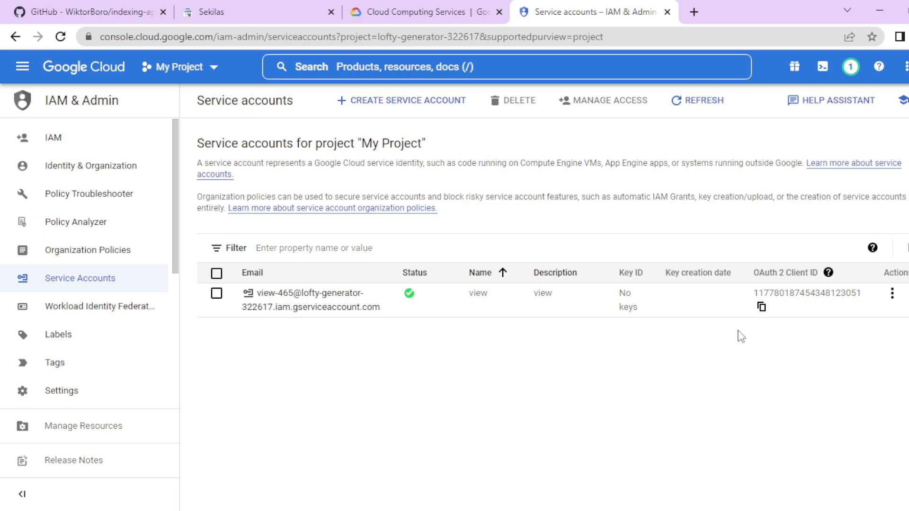
- Create and download a new JSON private key for the "view" service account, closing the saved-key notice
left_click(892, 294)
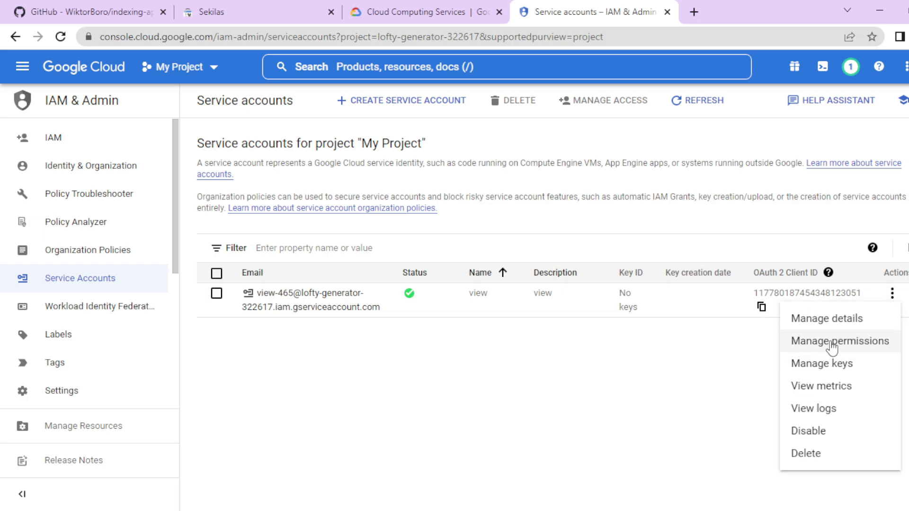
left_click(838, 371)
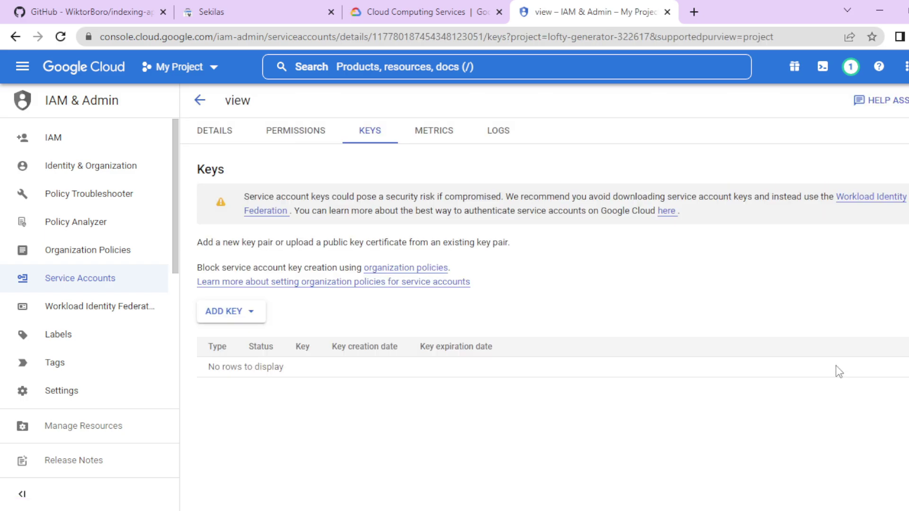
left_click(251, 311)
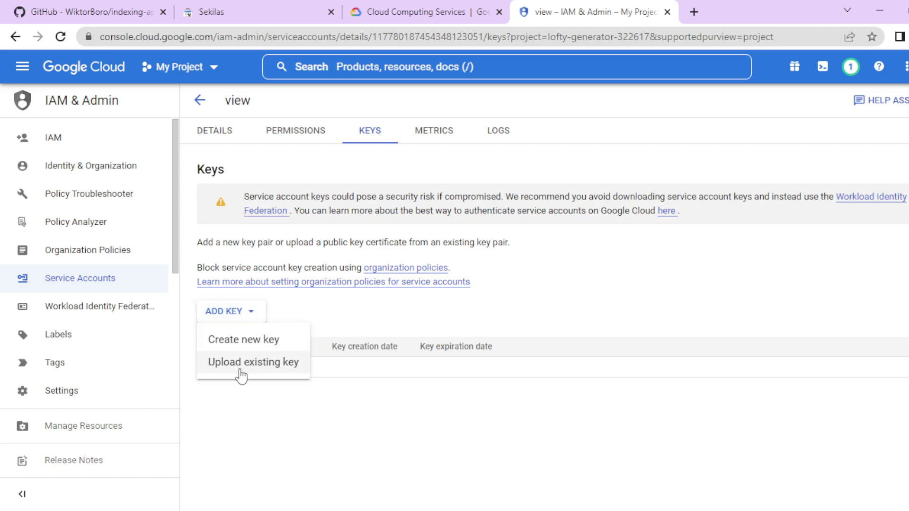
left_click(251, 340)
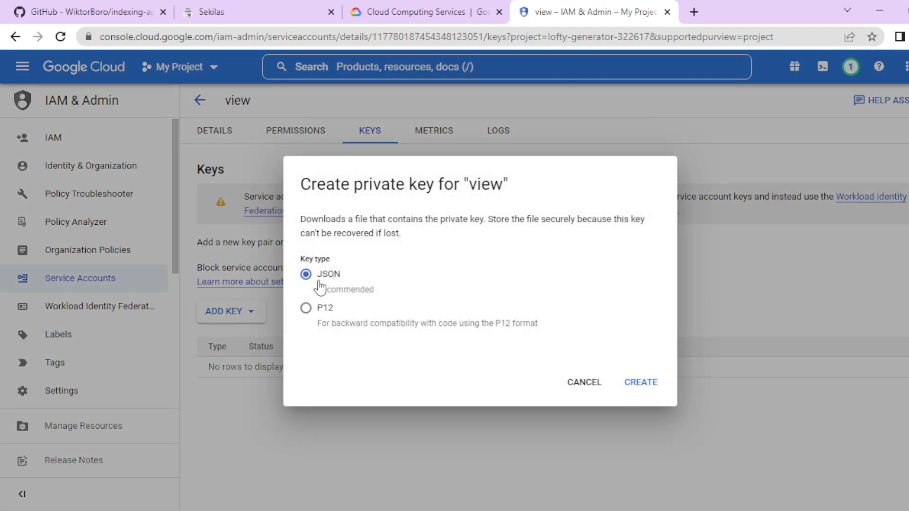
left_click(640, 382)
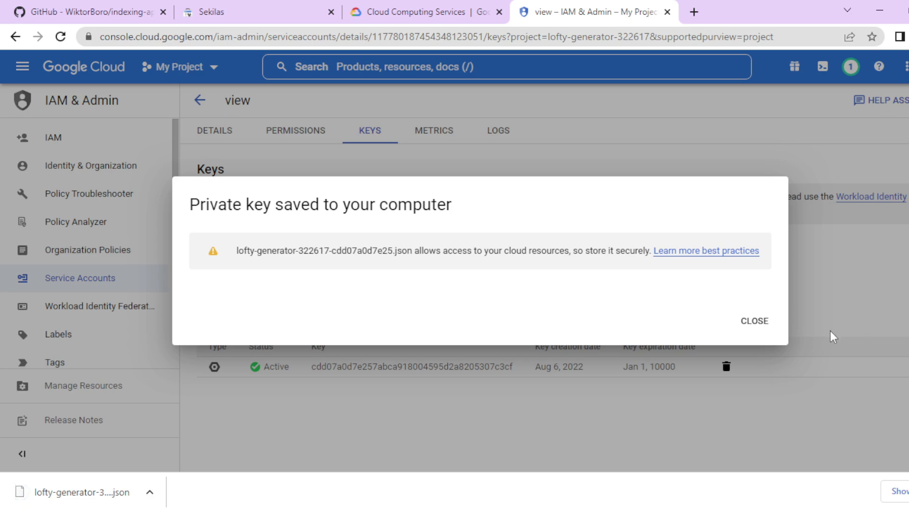
left_click(754, 321)
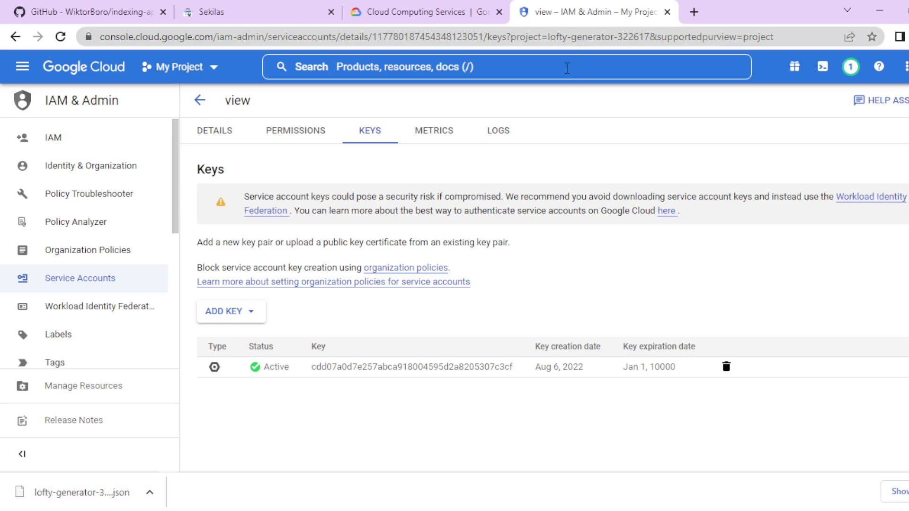
- Copy the "view" service account's email address from its details page
left_click(200, 101)
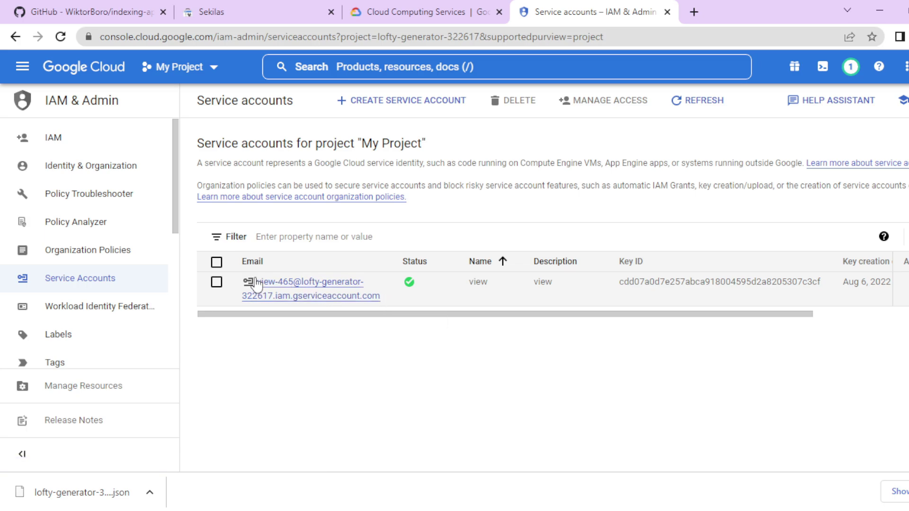
left_click(308, 283)
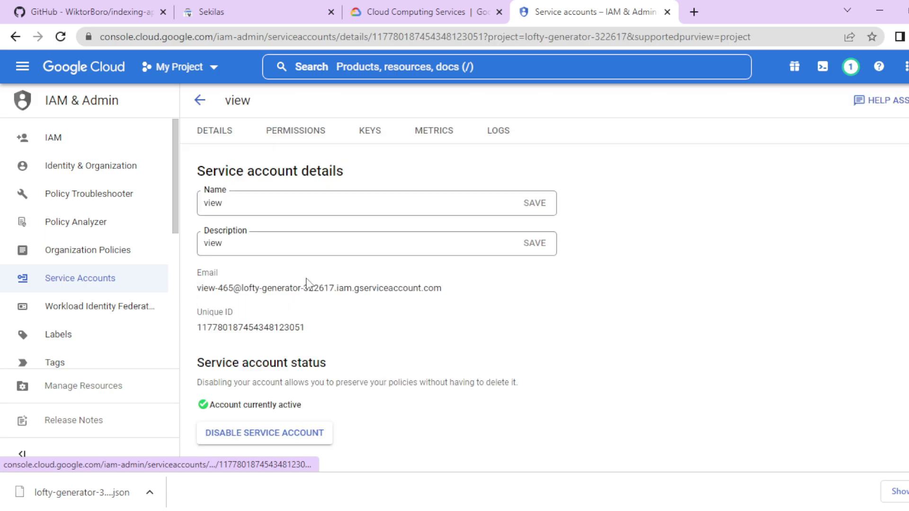
scroll(350, 298, "down", 1)
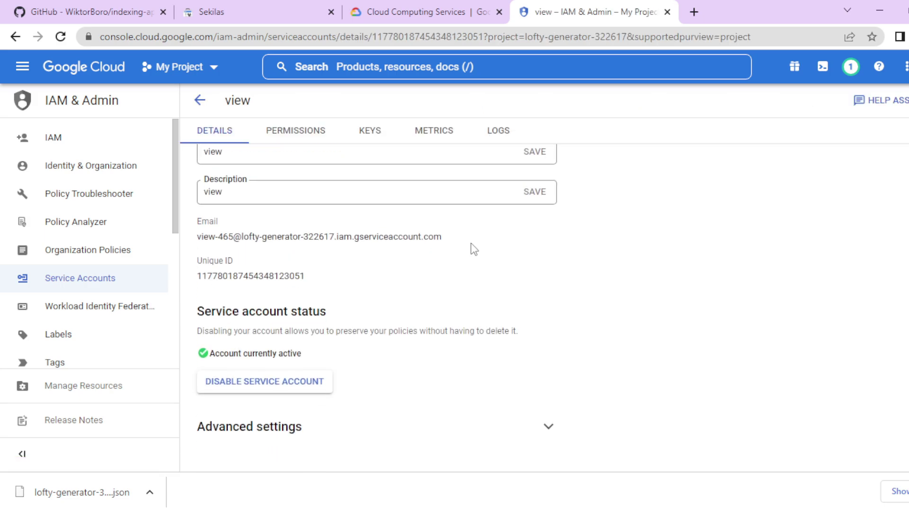
left_click_drag(447, 240, 192, 243)
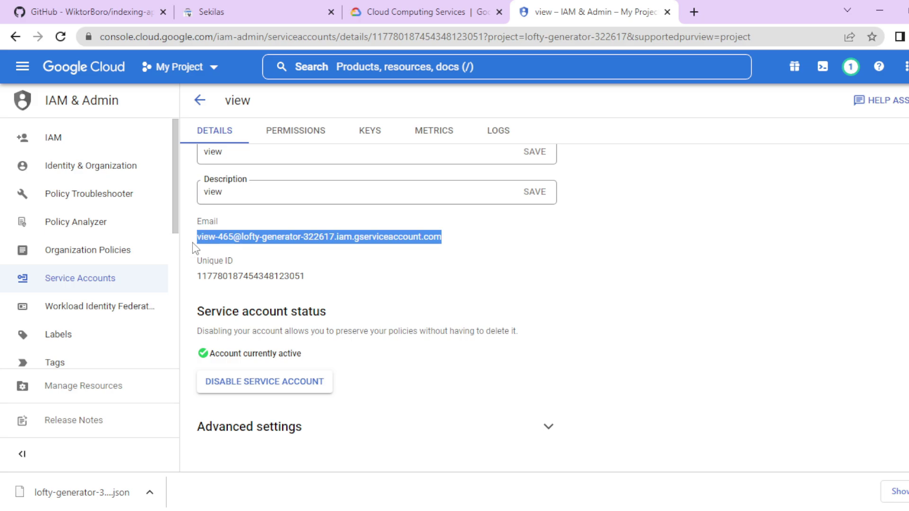
right_click(231, 233)
left_click(252, 246)
- Switch to Google Search Console and open the user and permission settings (Pengguna dan izin) for visualawareness.info
left_click(266, 13)
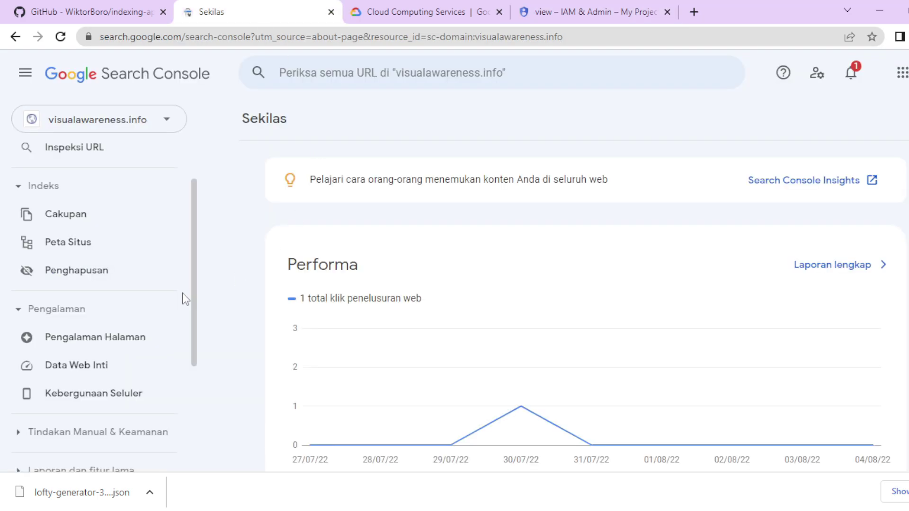
scroll(185, 300, "down", 4)
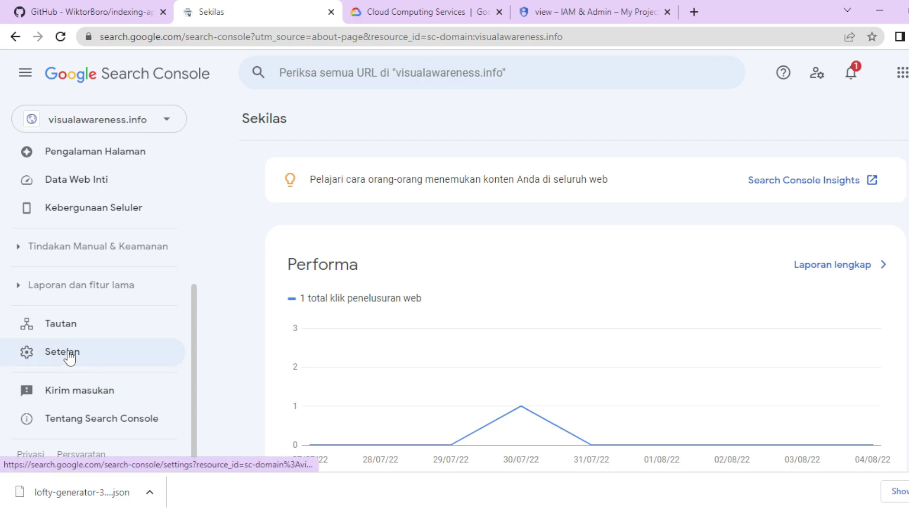
left_click(94, 363)
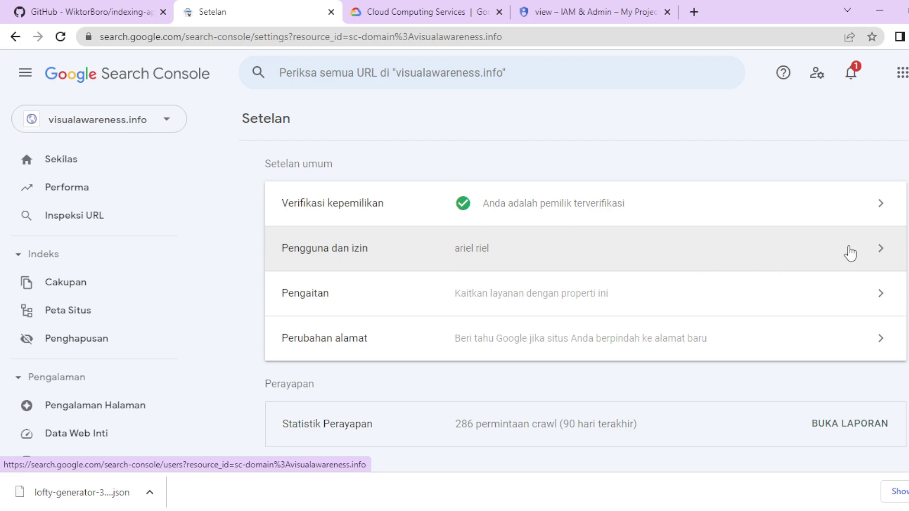
left_click(850, 253)
- Add the service account's copied email as a new visualawareness.info user with Owner (Pemilik) permission
left_click(838, 118)
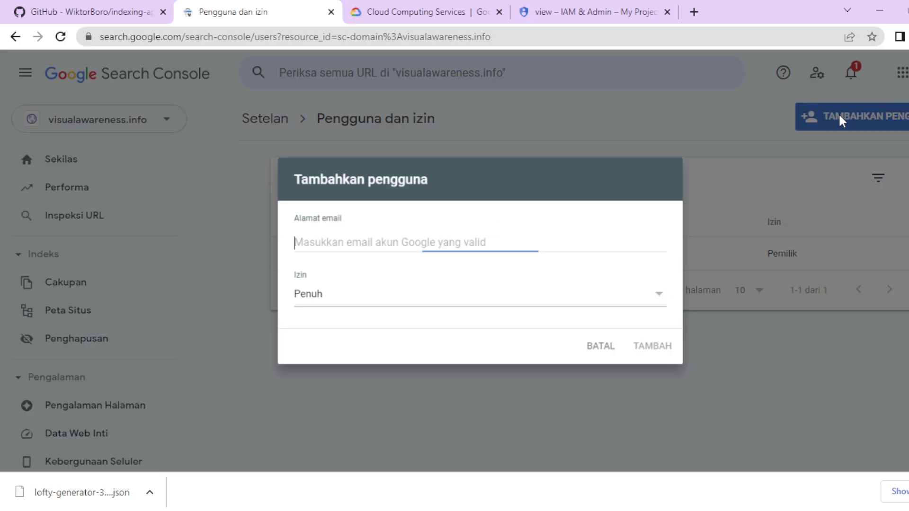
right_click(323, 236)
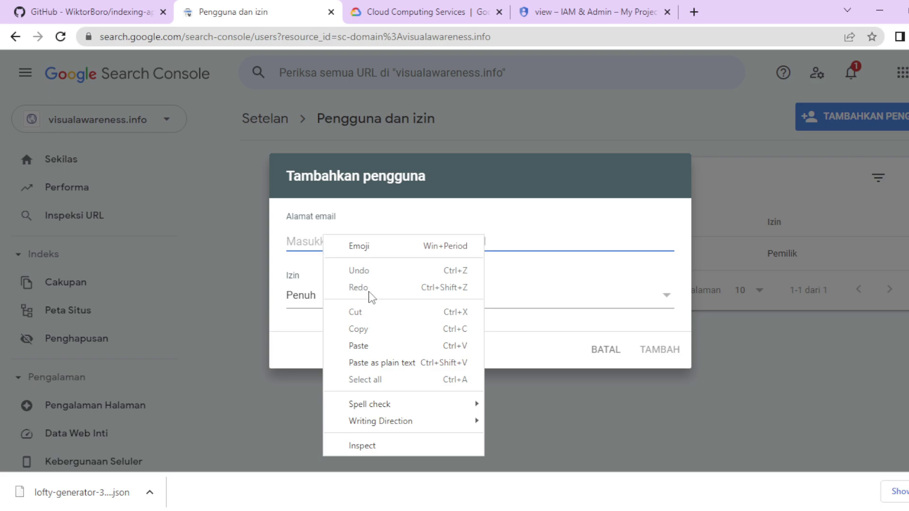
left_click(359, 346)
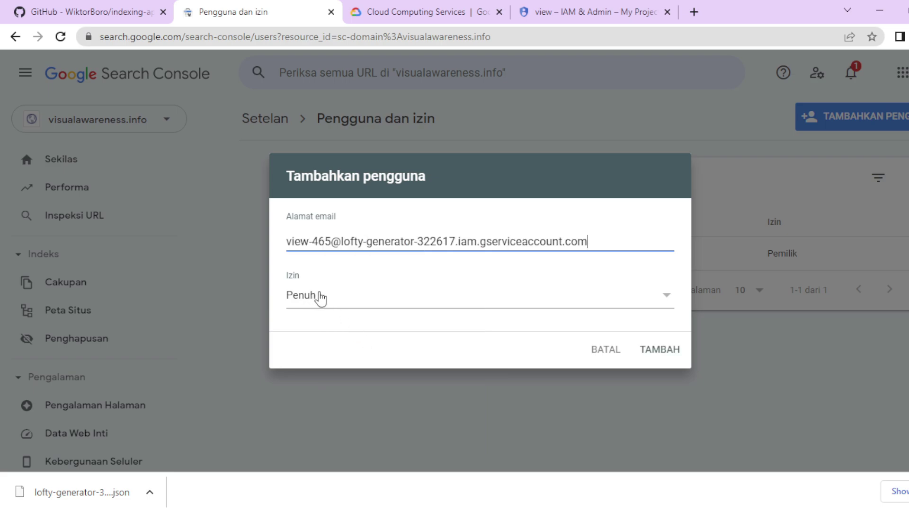
left_click(326, 303)
left_click(318, 279)
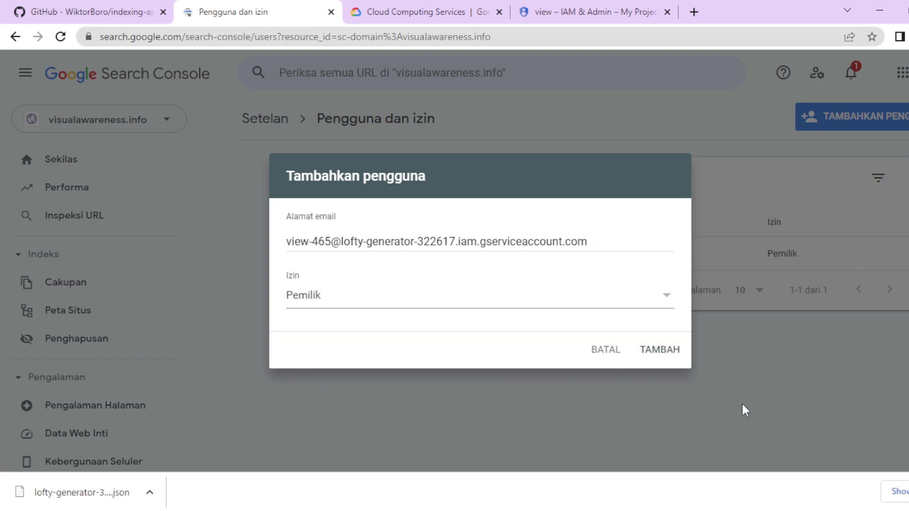
left_click(655, 354)
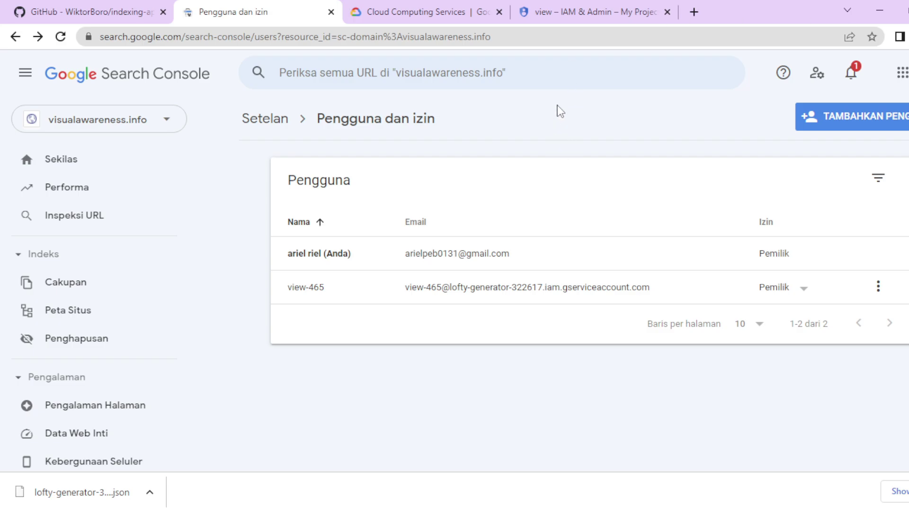
- Go through the browser's full download list to show the downloaded JSON key file in its folder
left_click(533, 13)
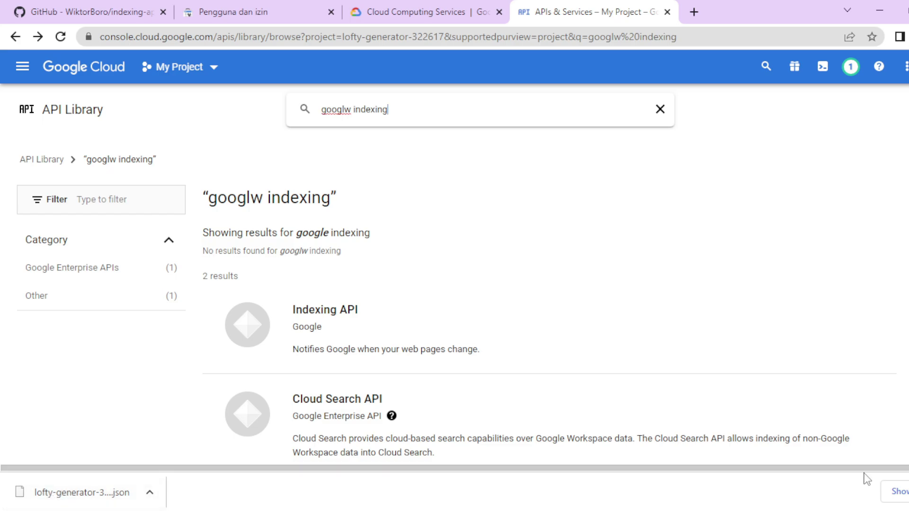
left_click(897, 498)
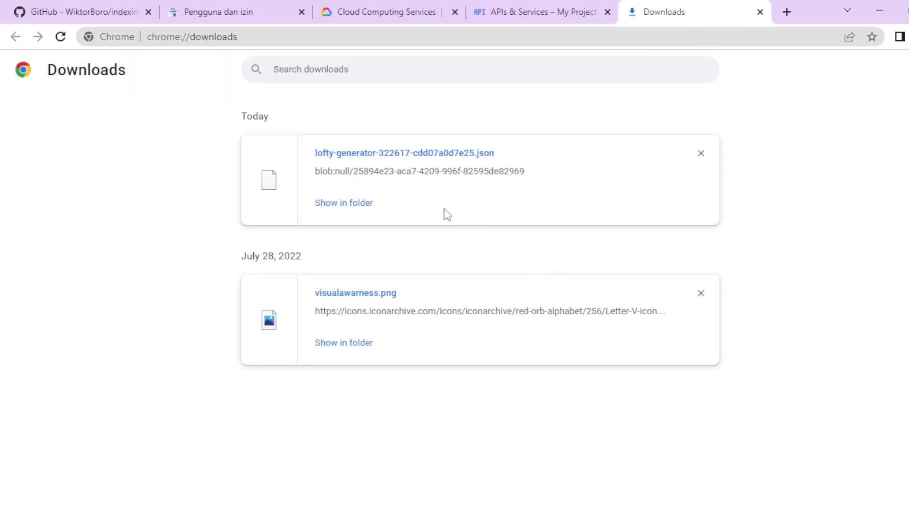
left_click(335, 203)
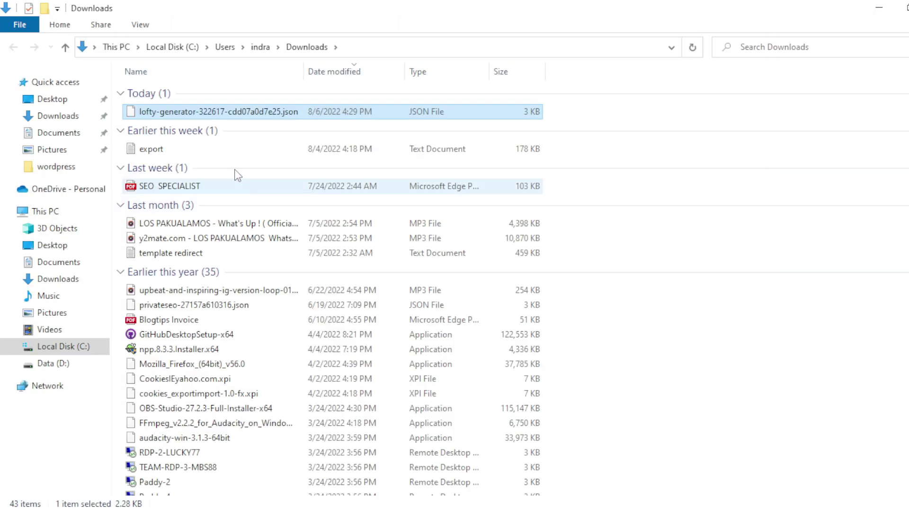
double_click(165, 113)
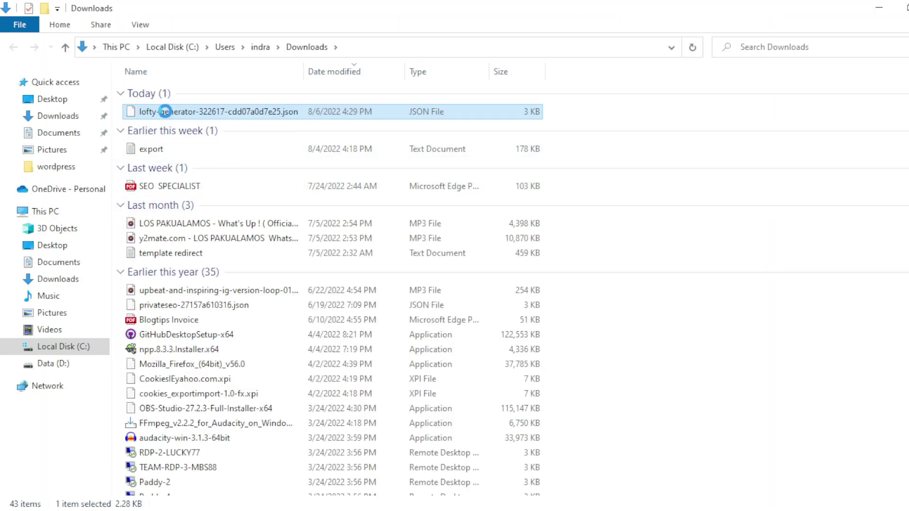
- Move the JSON key file from Downloads to the template folder on drive D, and close the browser's downloads page
right_click(165, 112)
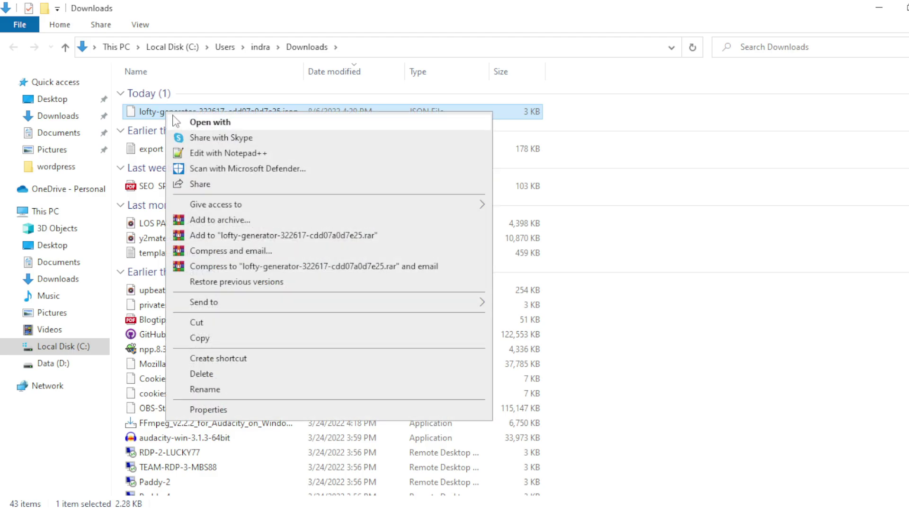
left_click(203, 324)
left_click(62, 365)
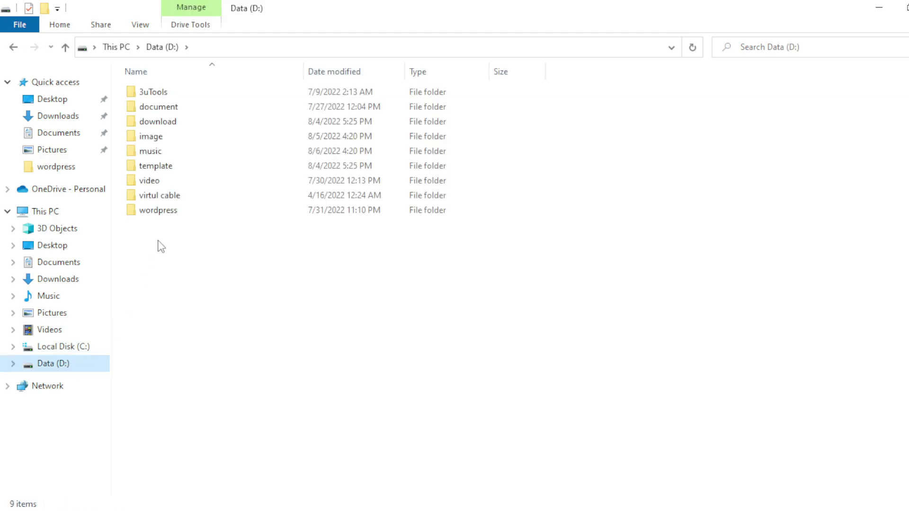
left_click(171, 171)
double_click(171, 171)
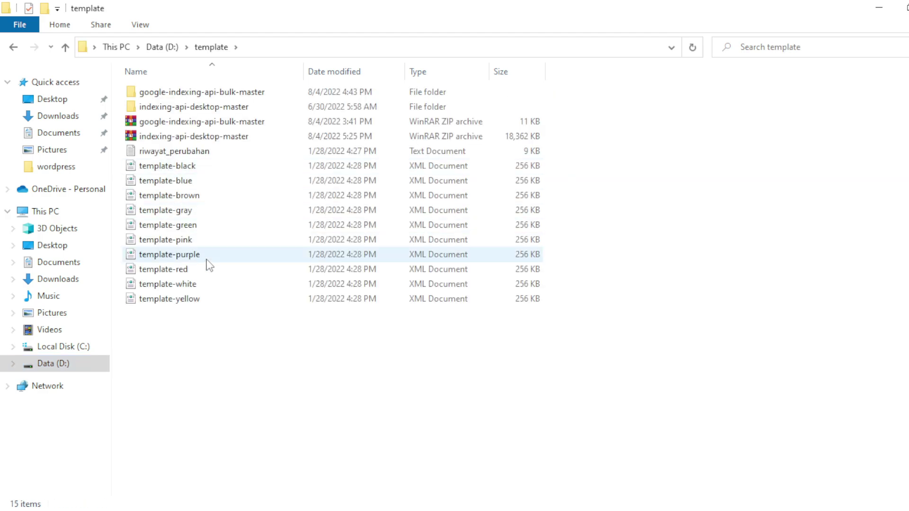
right_click(227, 340)
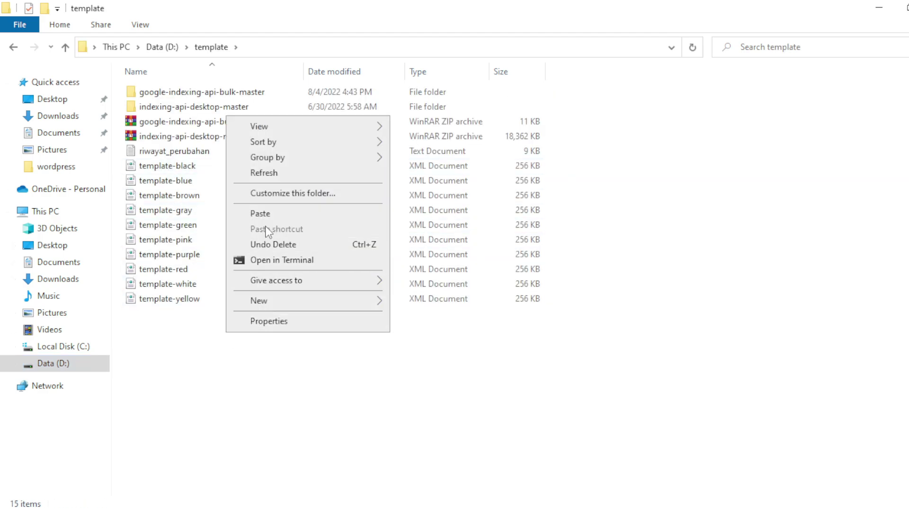
left_click(260, 213)
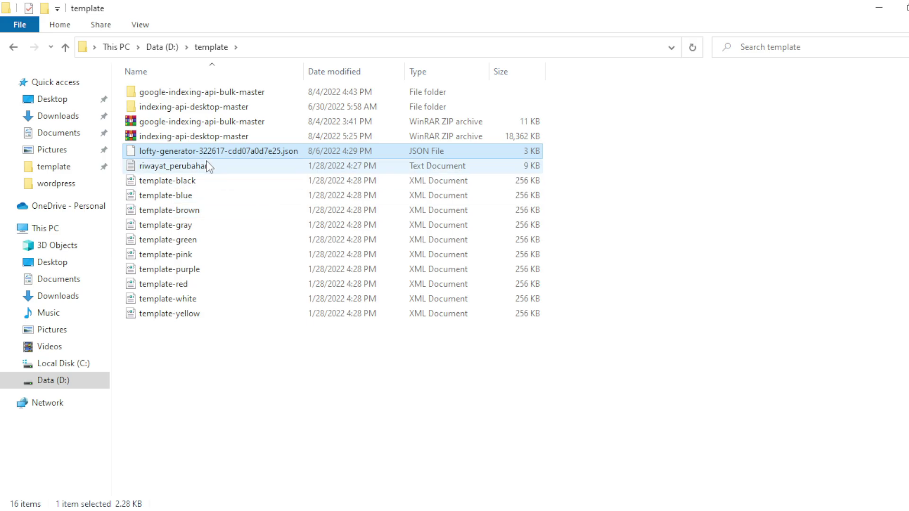
left_click(880, 7)
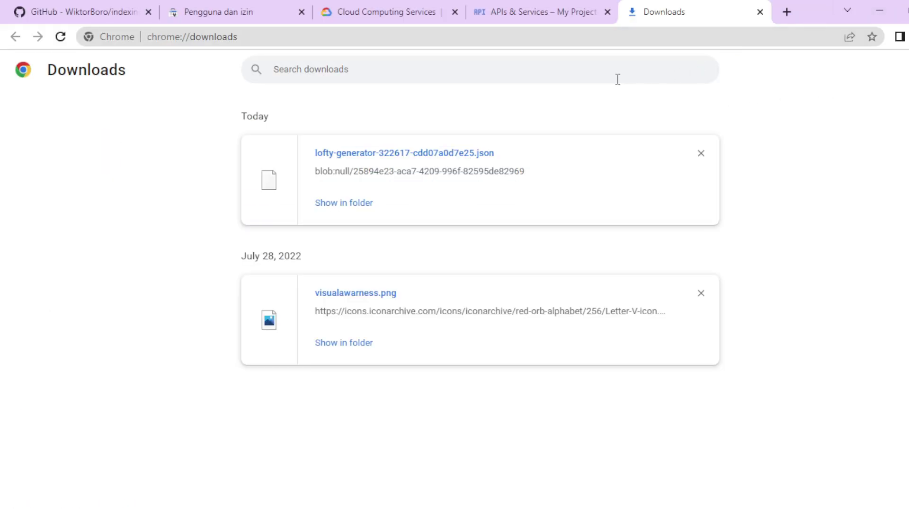
key("ctrl+w")
- Review the indexing-api-desktop repository's README on GitHub and its ZIP download option
left_click(91, 6)
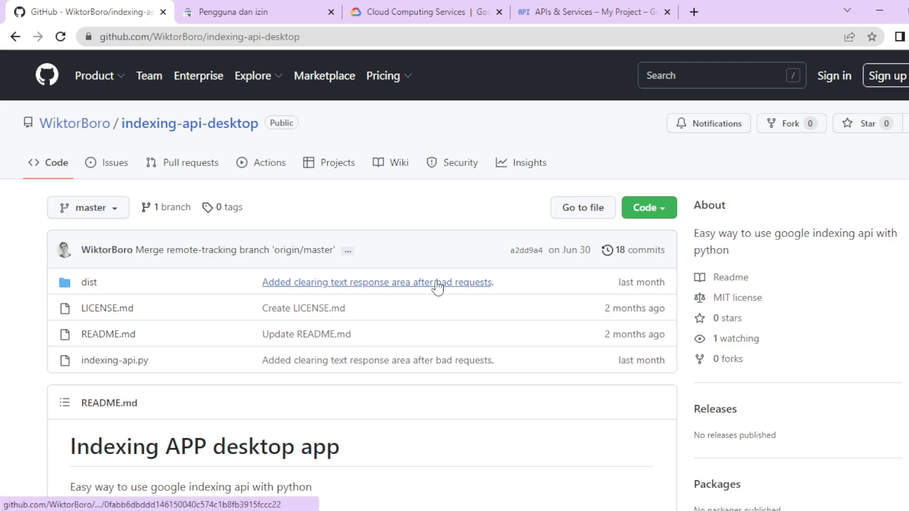
scroll(365, 298, "down", 7)
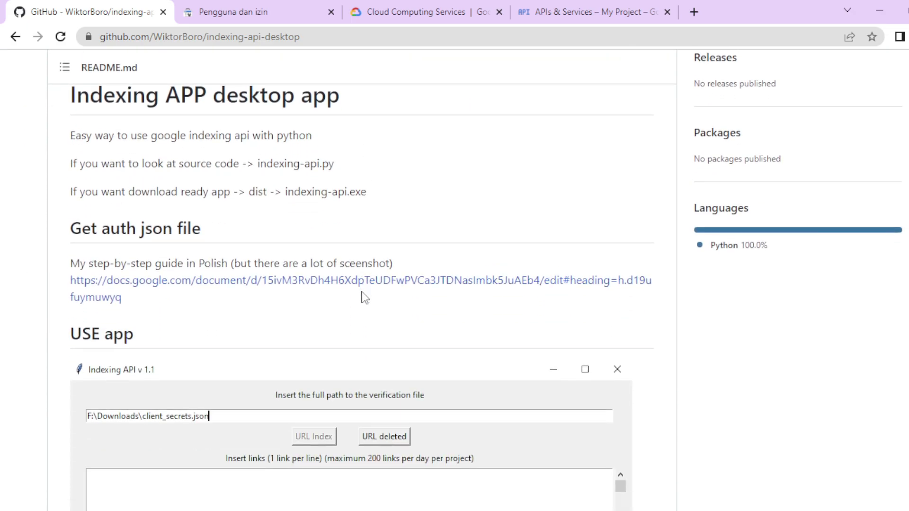
scroll(365, 298, "down", 1)
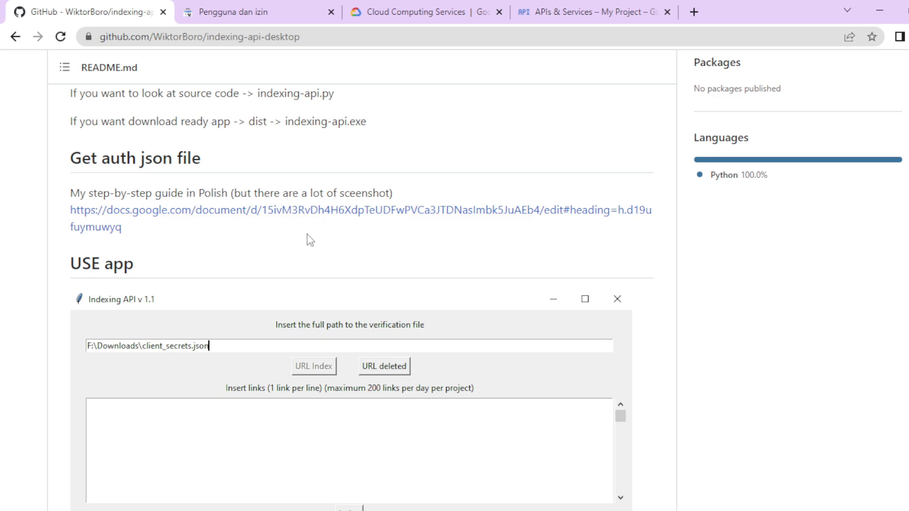
scroll(372, 241, "down", 10)
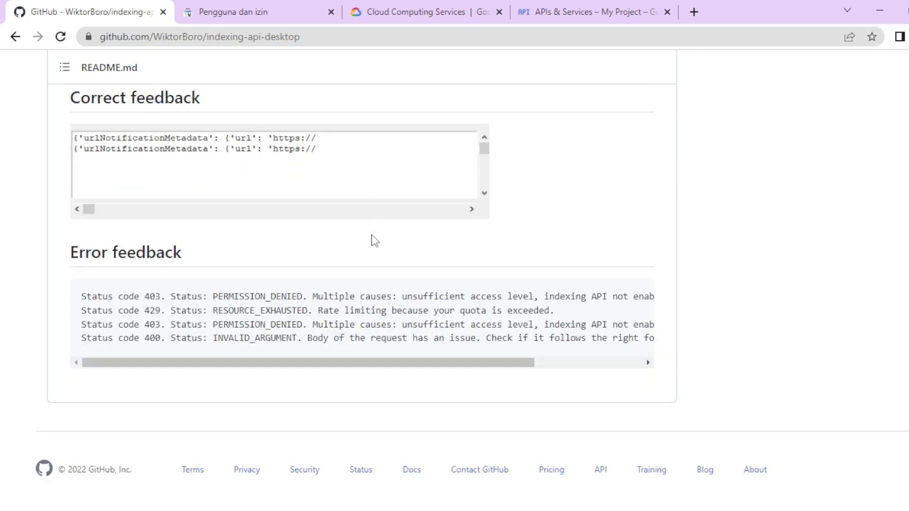
scroll(373, 242, "up", 10)
scroll(374, 241, "up", 5)
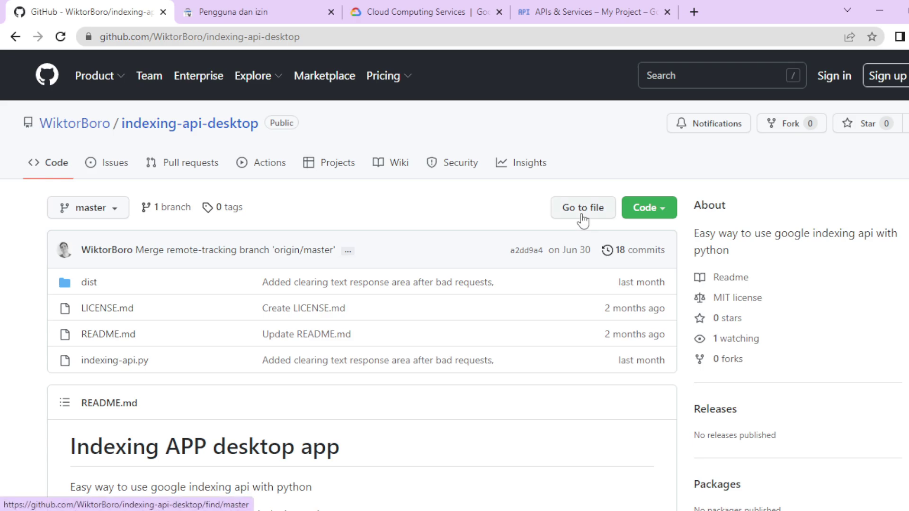
left_click(668, 210)
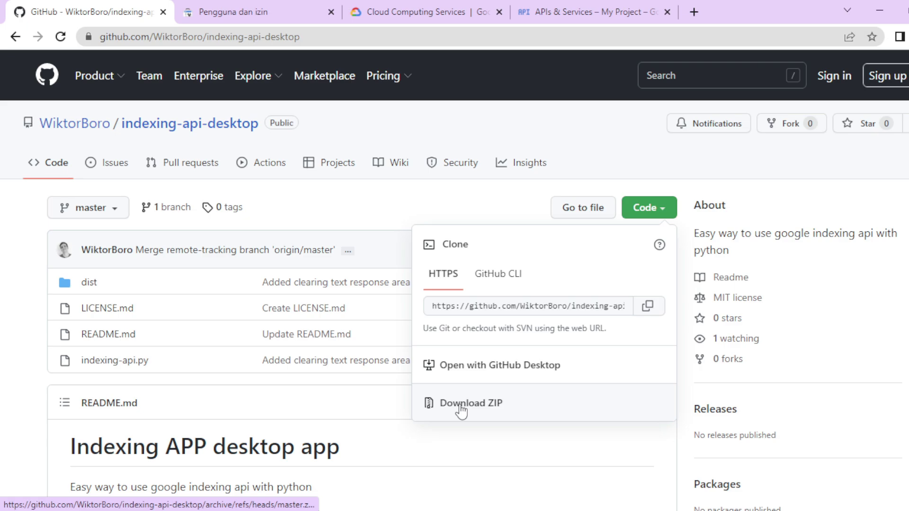
left_click(5, 371)
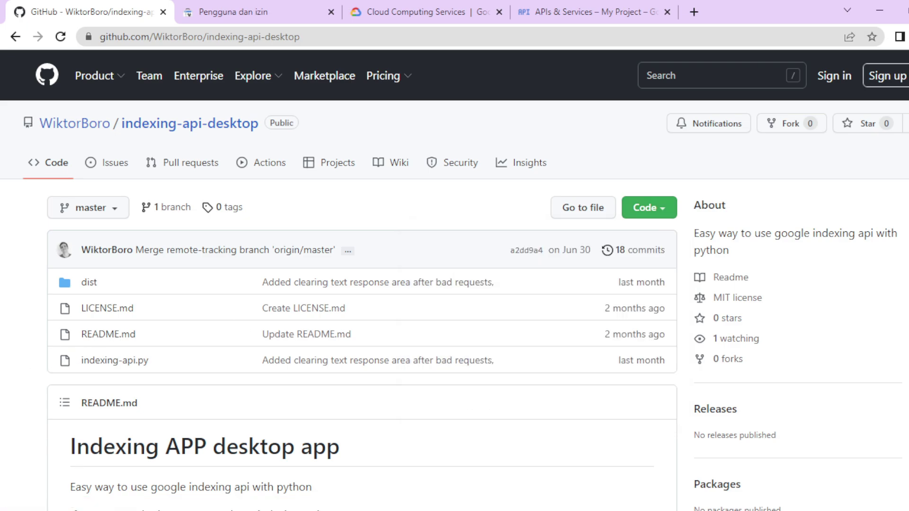
- Switch to File Explorer, open the dist folder inside indexing-api-desktop-master, and launch the Indexing API app
key("alt+Tab")
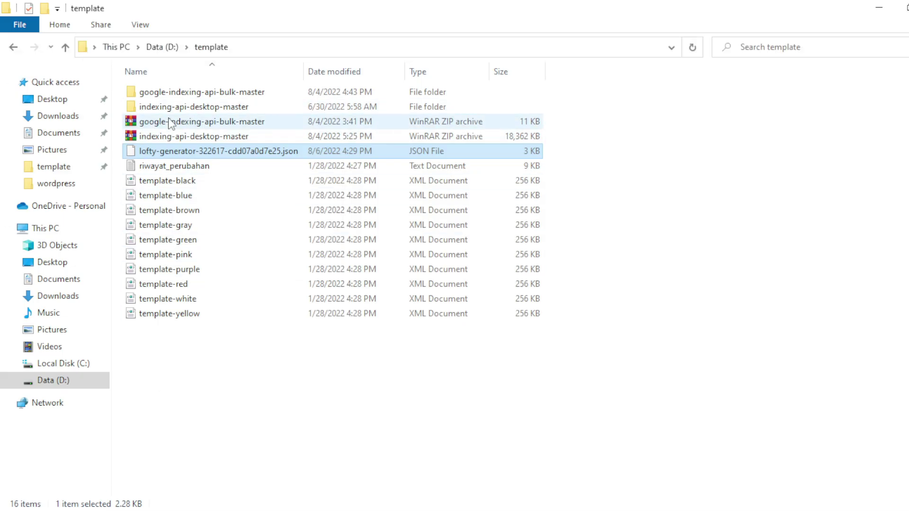
double_click(191, 109)
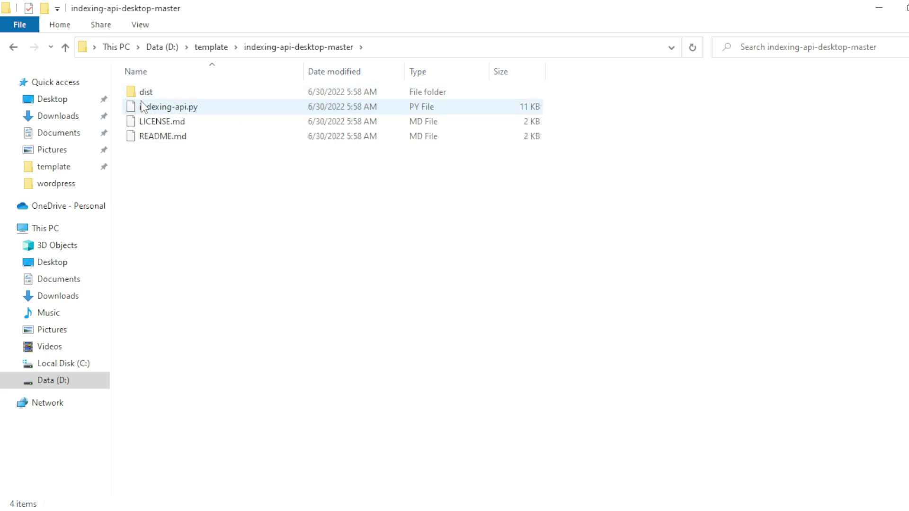
left_click(131, 97)
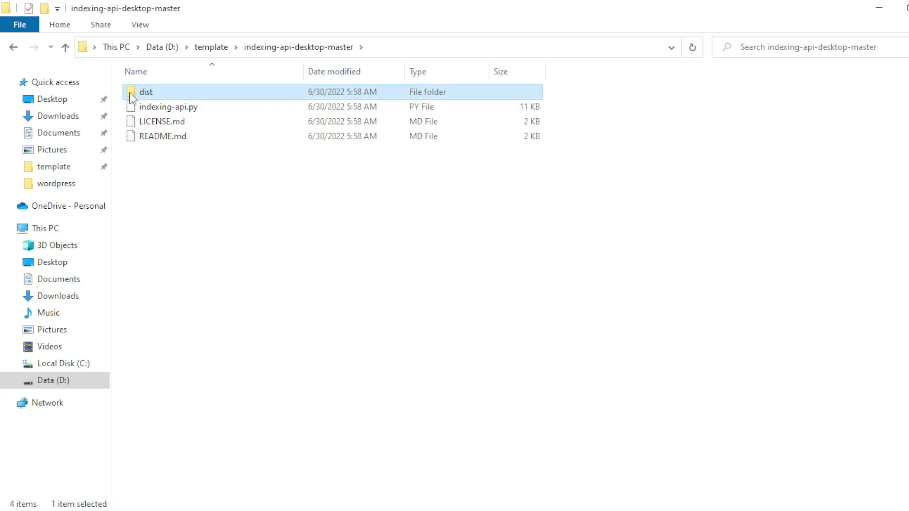
double_click(131, 97)
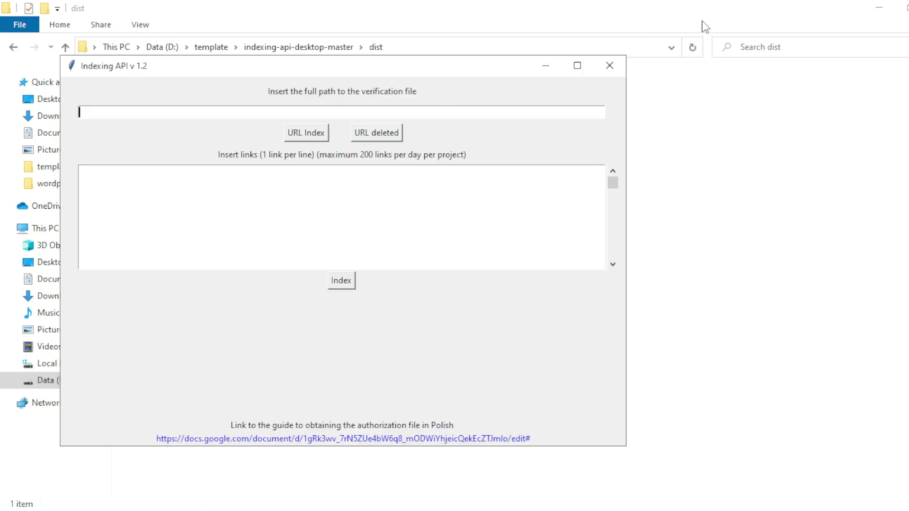
- Return to the template folder in File Explorer and copy its path, D:\template
left_click(705, 28)
left_click(14, 48)
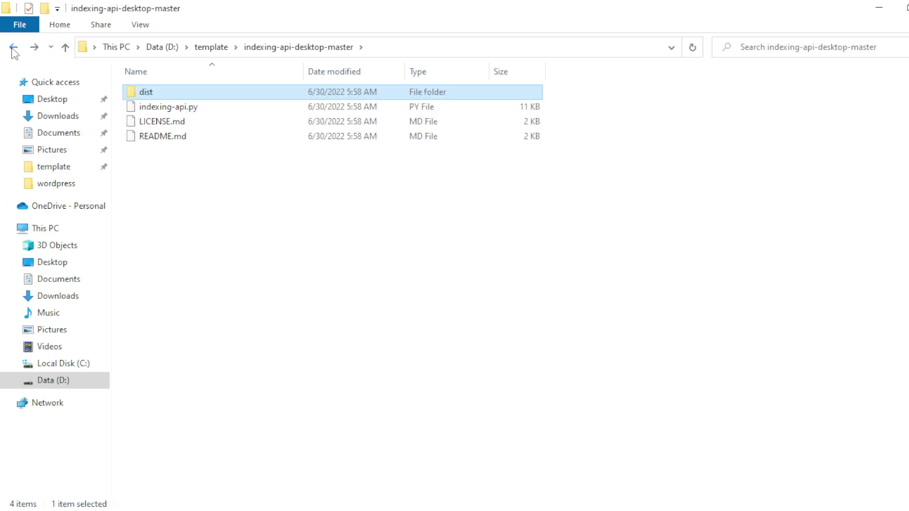
left_click(13, 47)
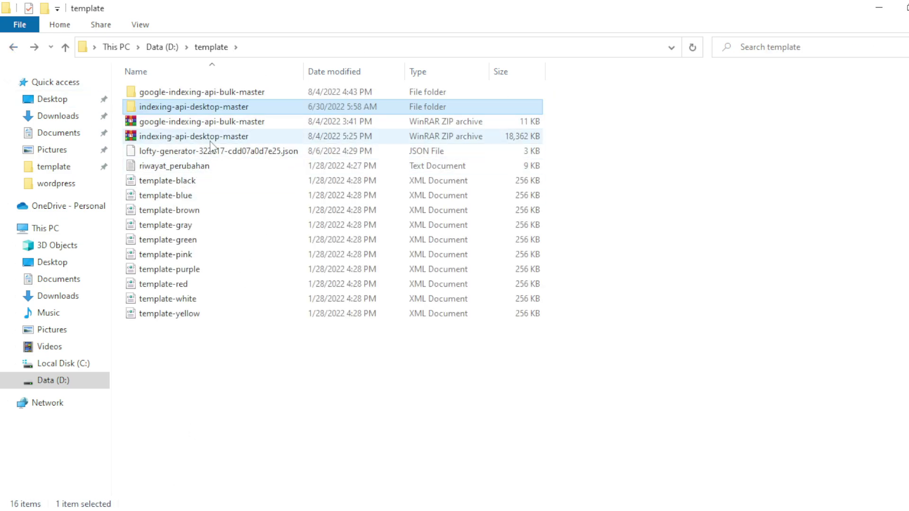
left_click(277, 157)
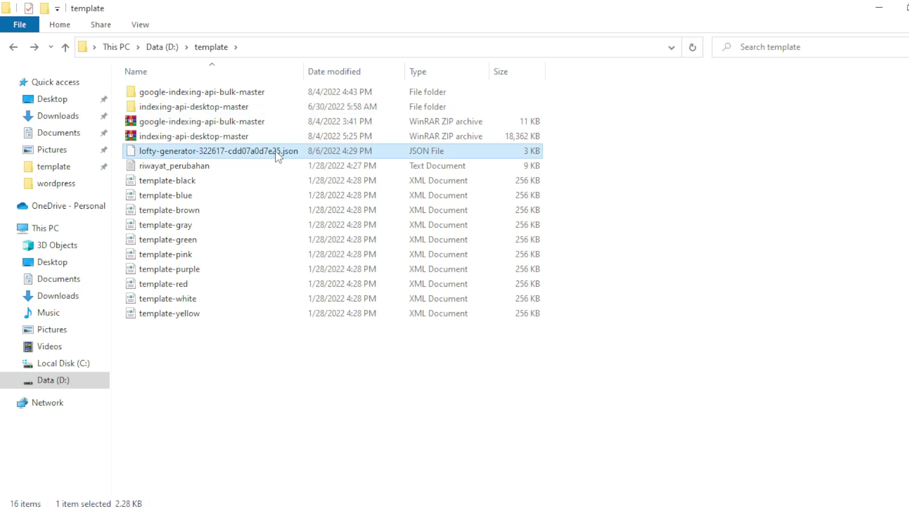
left_click(282, 47)
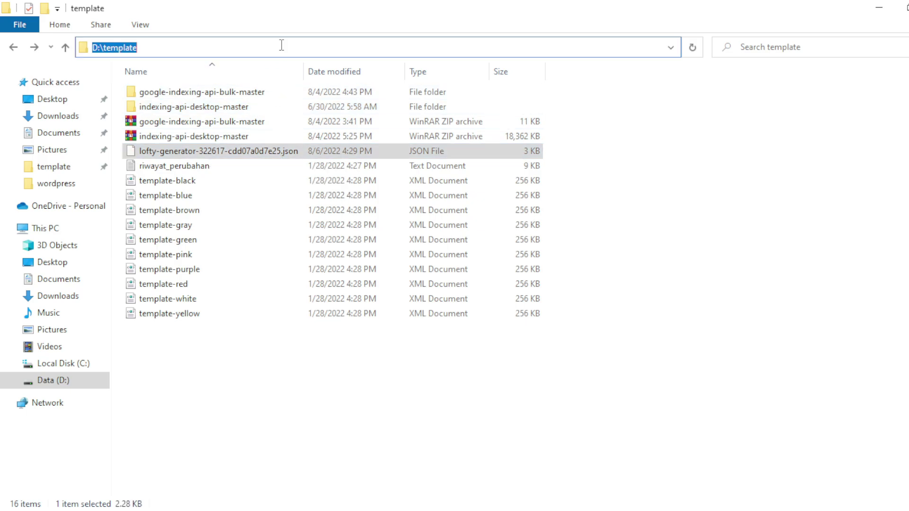
right_click(119, 50)
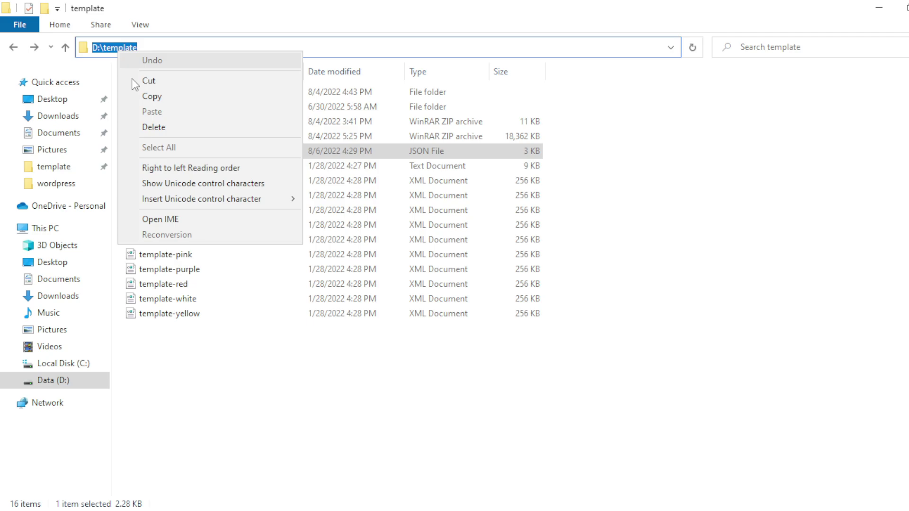
left_click(160, 97)
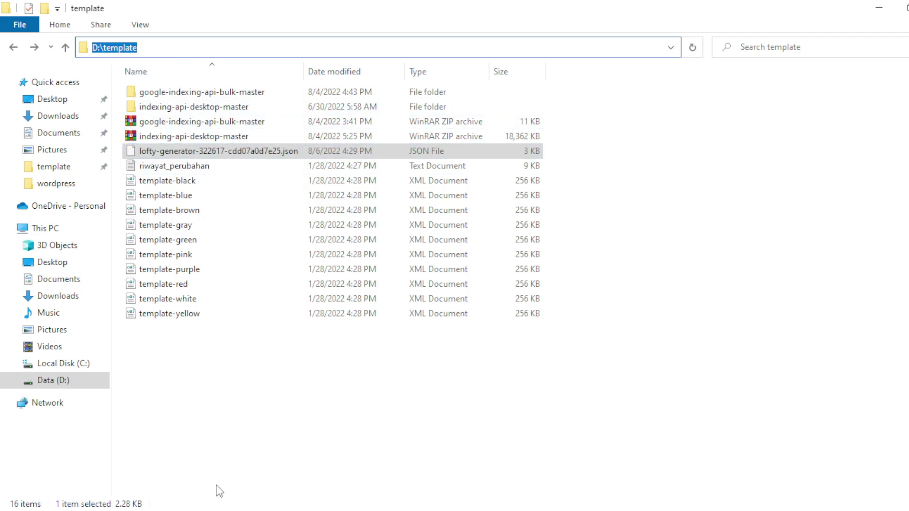
- Switch to the Indexing API app, paste D:\template as the verification file path, and move the window clear of the file names
key("alt+Tab")
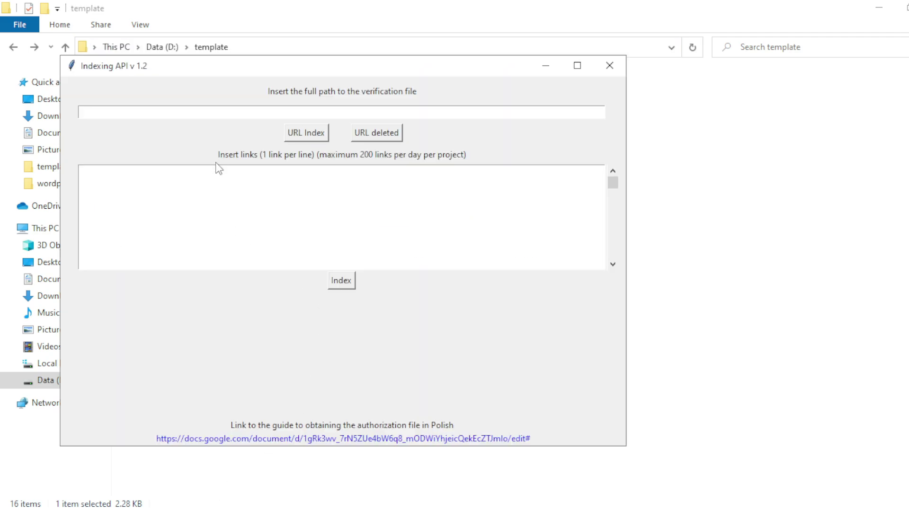
left_click_drag(410, 75, 533, 101)
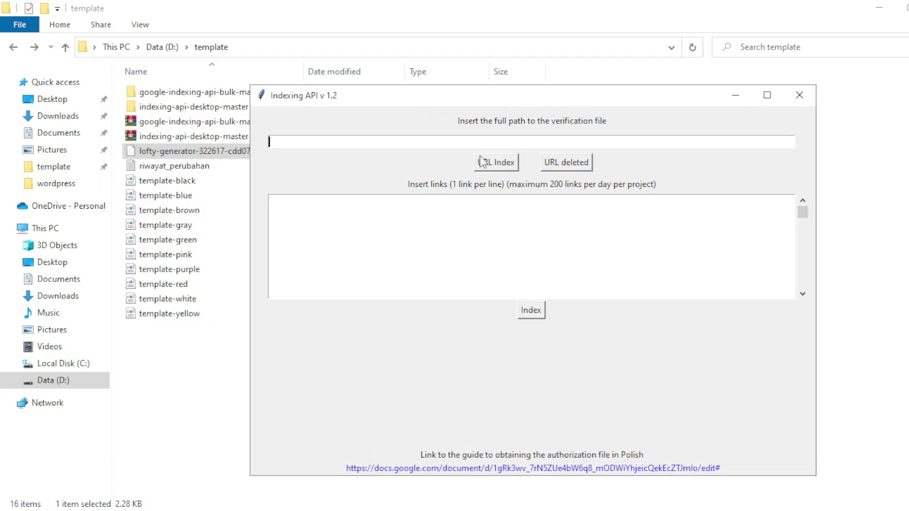
left_click(478, 143)
key("ctrl+v")
left_click_drag(422, 94, 524, 98)
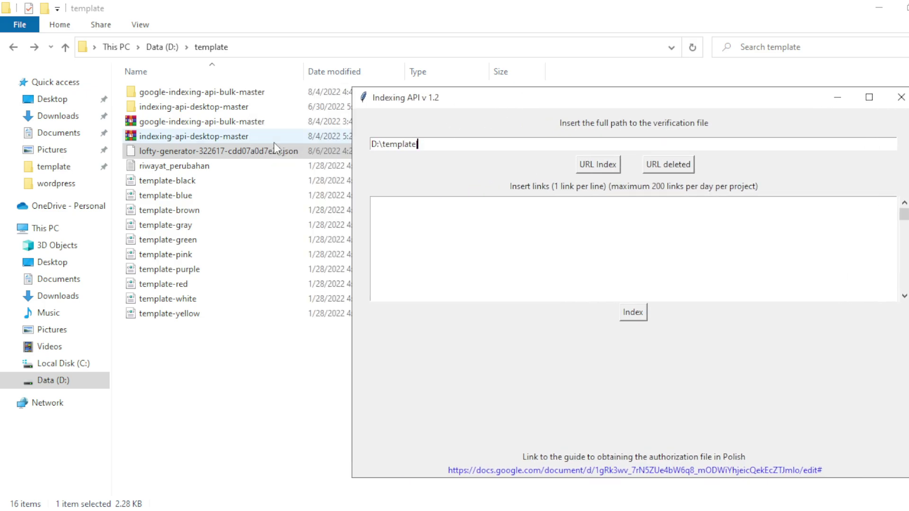
- Rename the lofty-generator JSON key file in the template folder to indrak.json
left_click(253, 160)
right_click(250, 154)
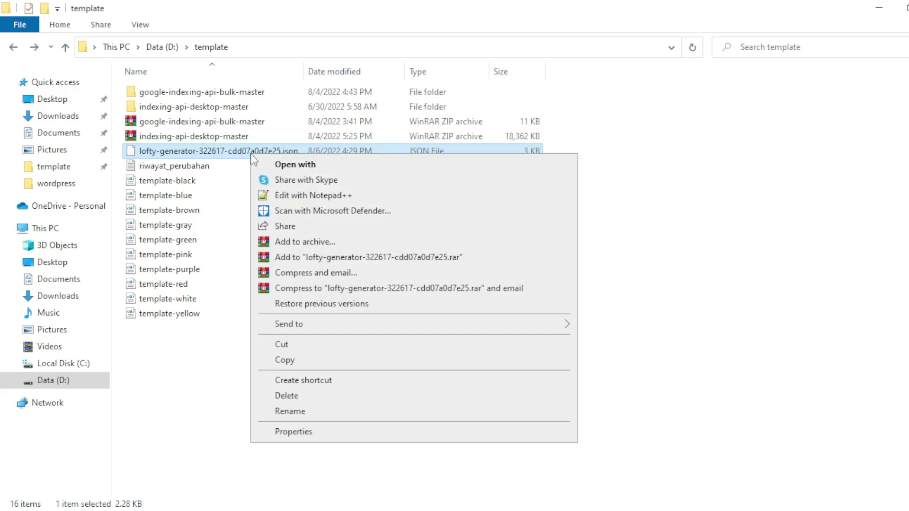
left_click(295, 412)
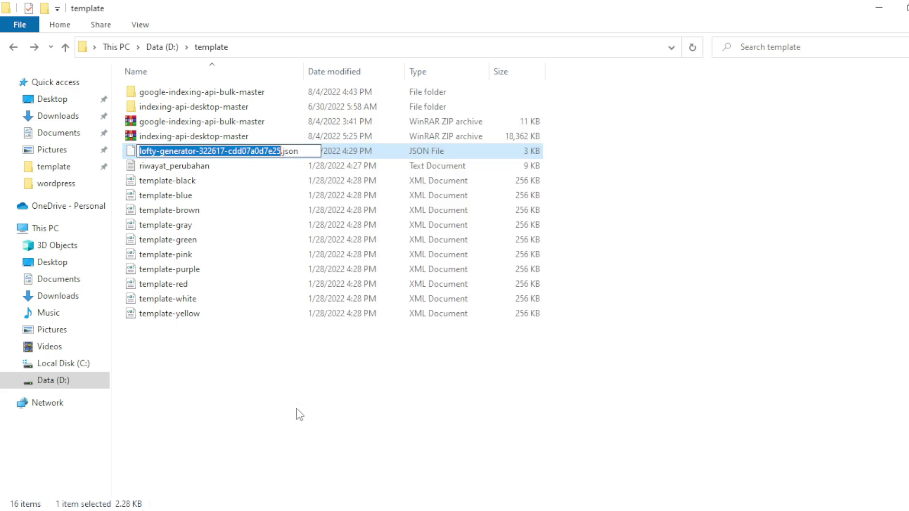
type("omdra")
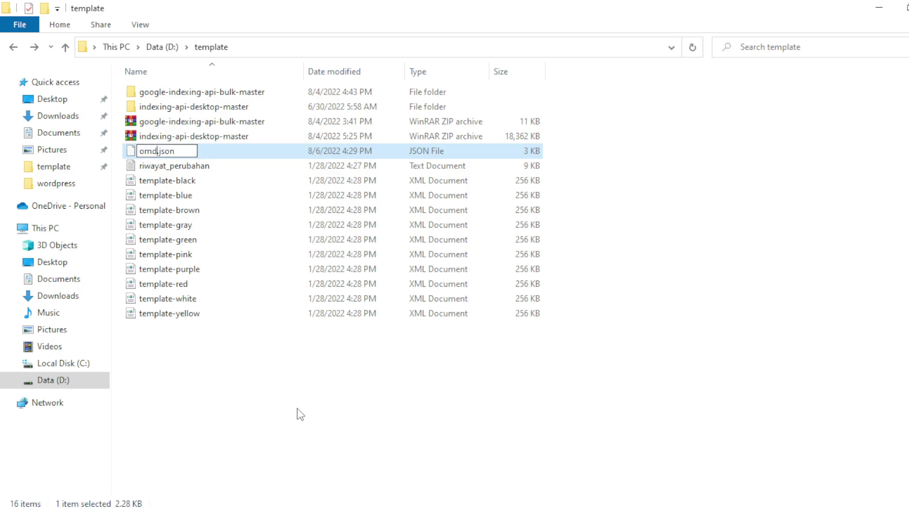
key("BackSpace")
key("BackSpace")
key("BackSpace")
key("BackSpace")
key("BackSpace")
type("indrak")
key("Return")
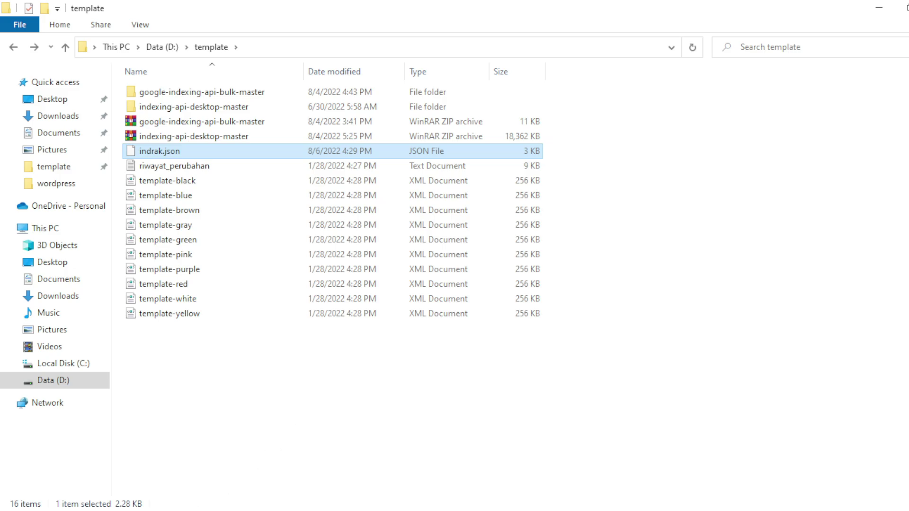
- Switch to the Indexing API app and complete the verification file path as D:\template\indrak.json
left_click(236, 510)
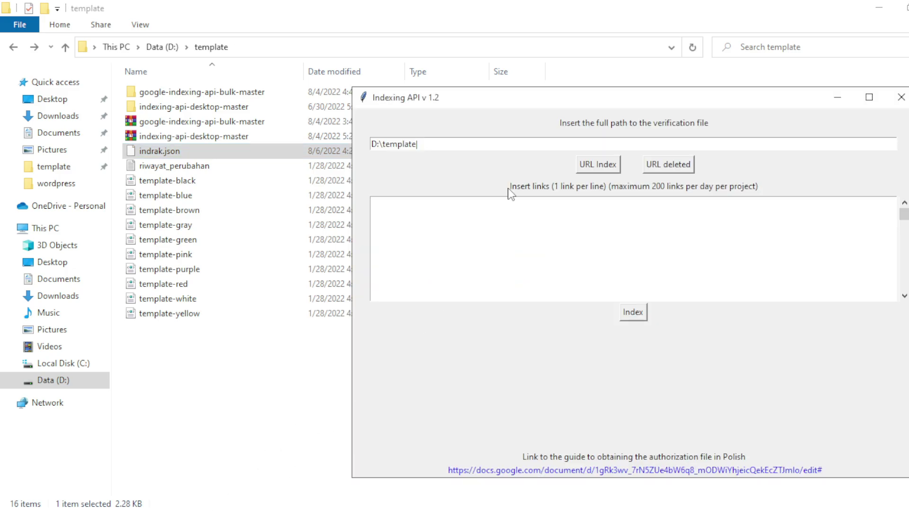
type("\\")
type("\\")
left_click(425, 144)
key("BackSpace")
type("\\indrak.json")
- Switch to Chrome, search Google for "sitemap generate jagoankode" in a new tab, and open the Jagoan Kode Generate Sitemap Blogger page
key("alt+Tab")
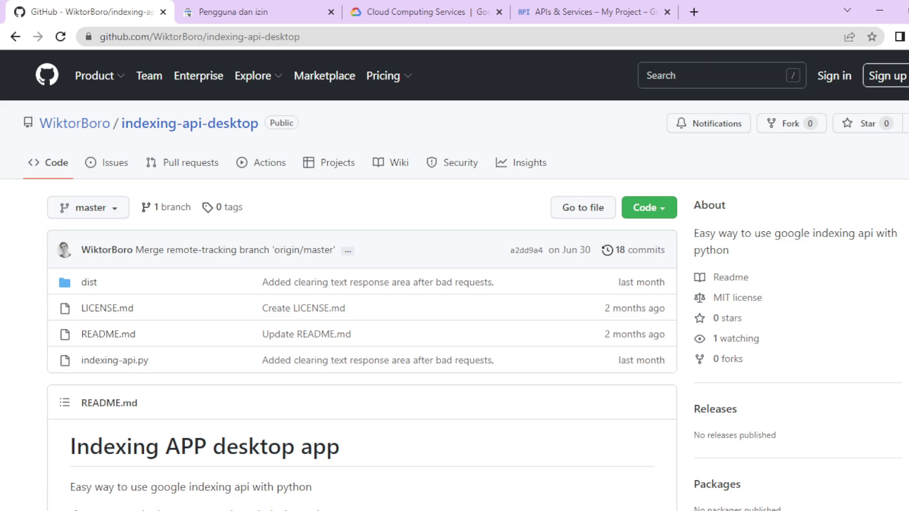
mouse_move(86, 510)
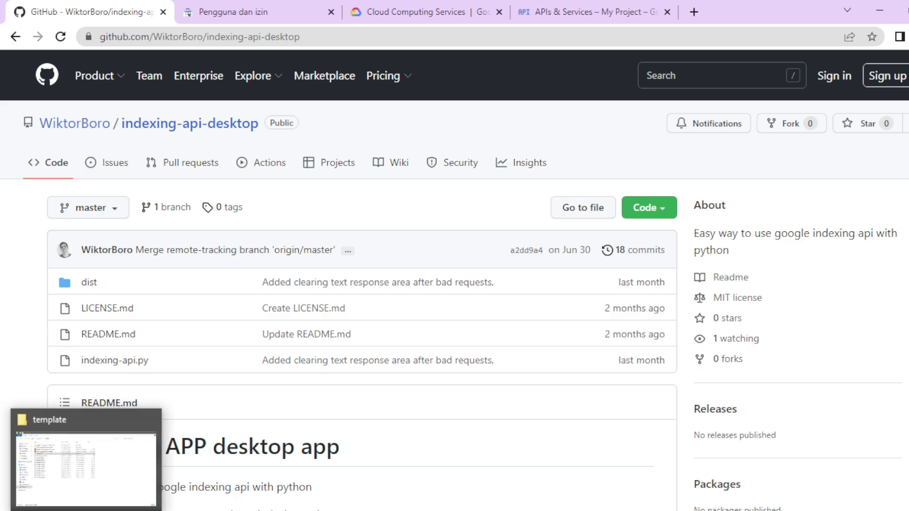
left_click(699, 10)
left_click(488, 35)
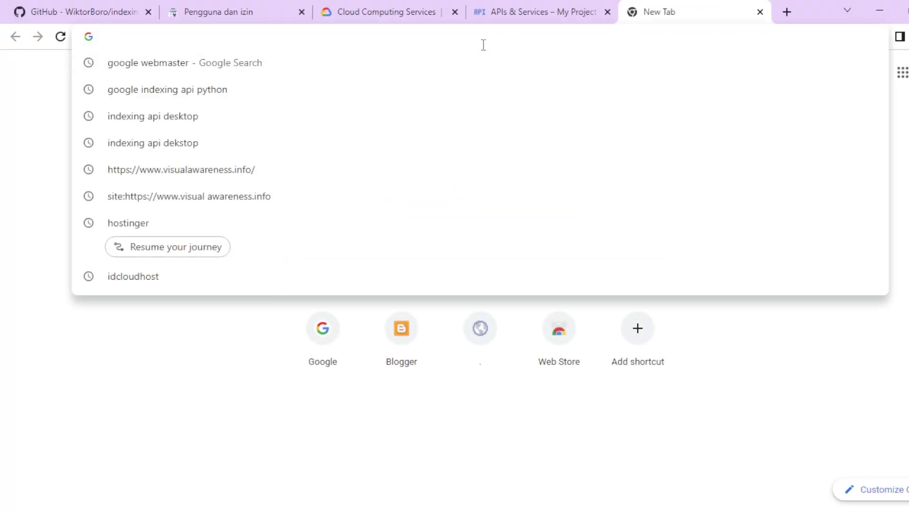
type("google.com")
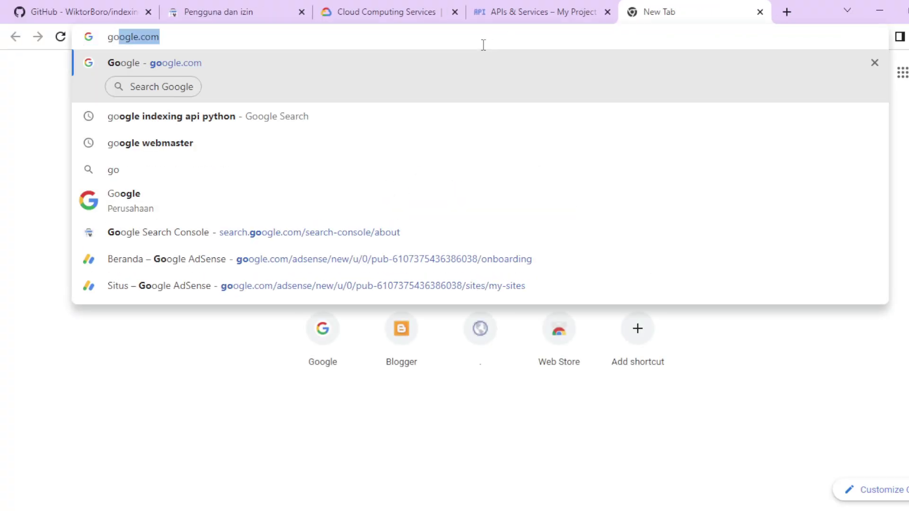
key("Return")
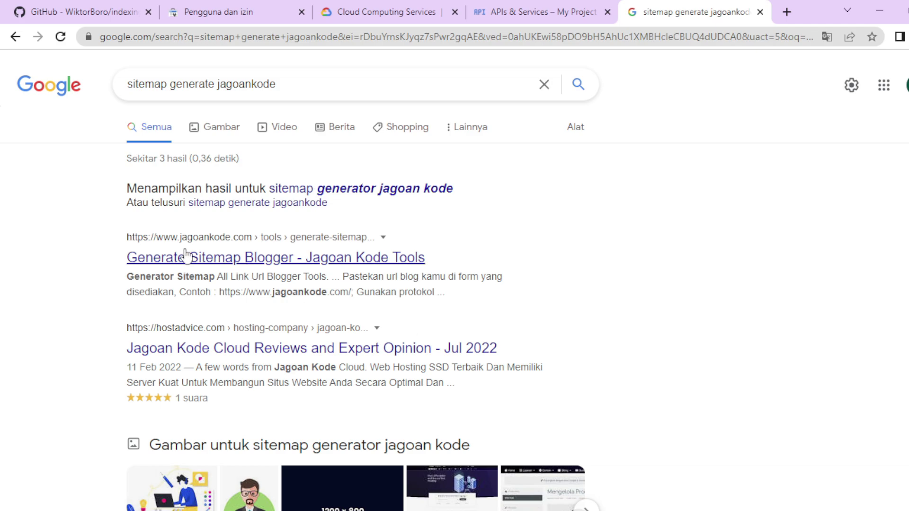
left_click(244, 262)
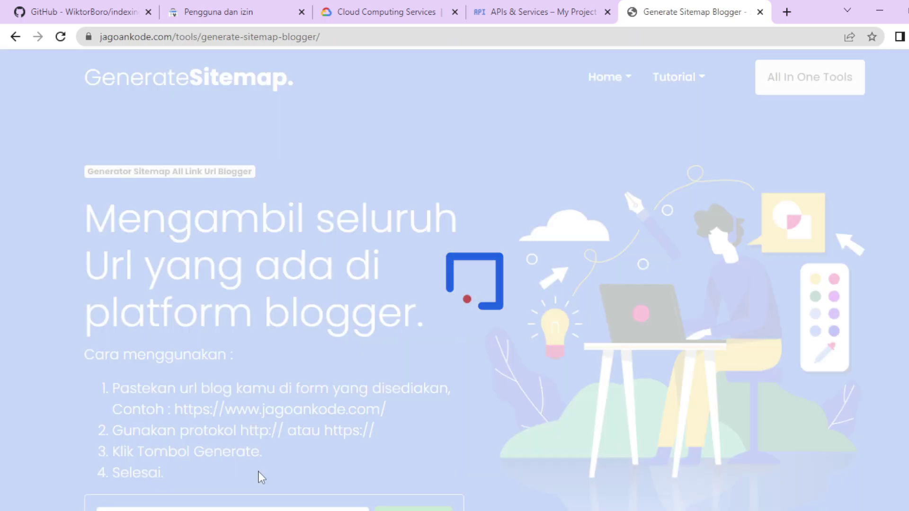
scroll(483, 288, "down", 5)
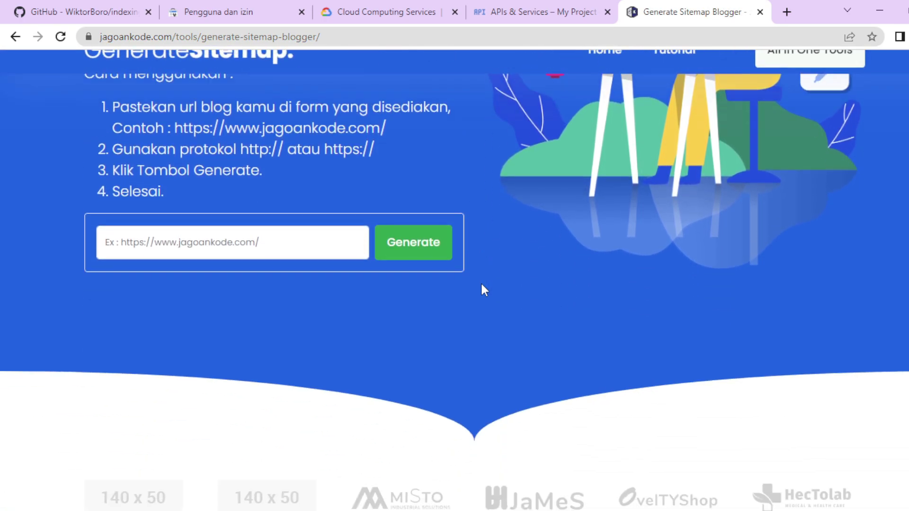
scroll(482, 287, "down", 1)
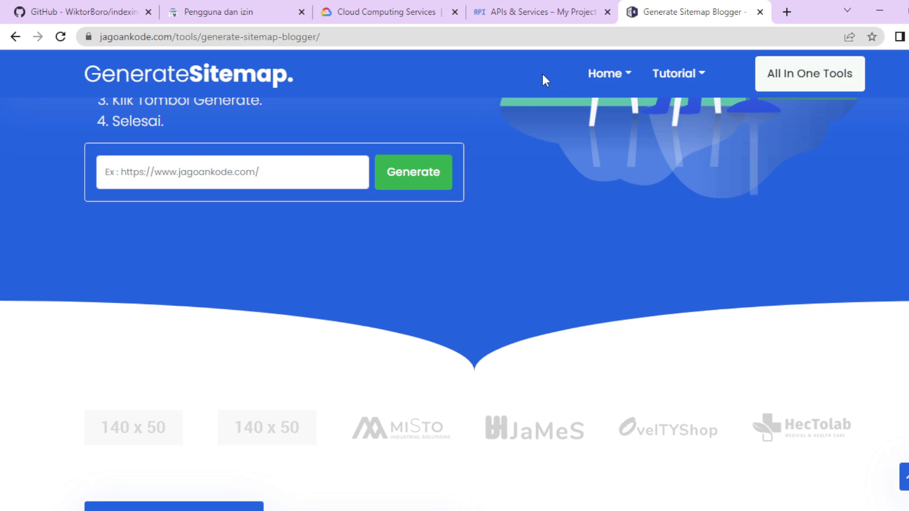
- Open indrak.eu.org in a separate tab, copy its address, and close that tab
left_click(788, 9)
left_click(492, 38)
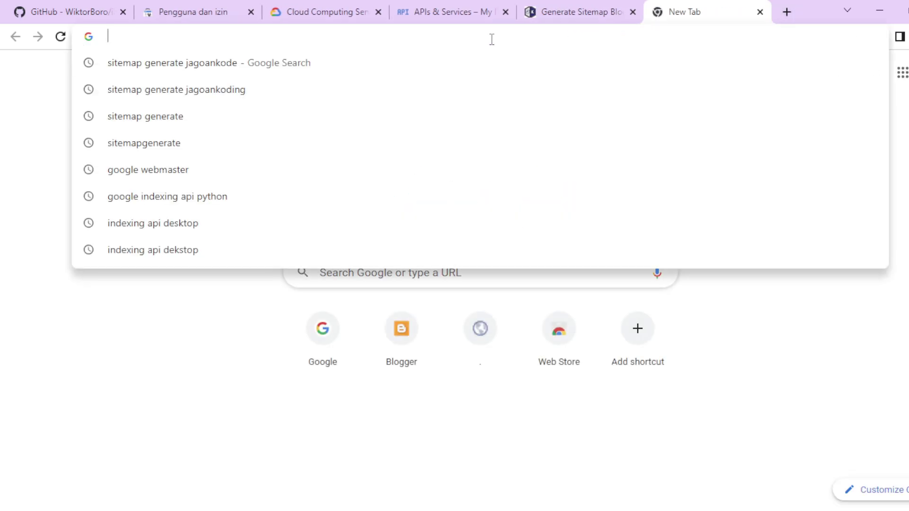
type("indrak")
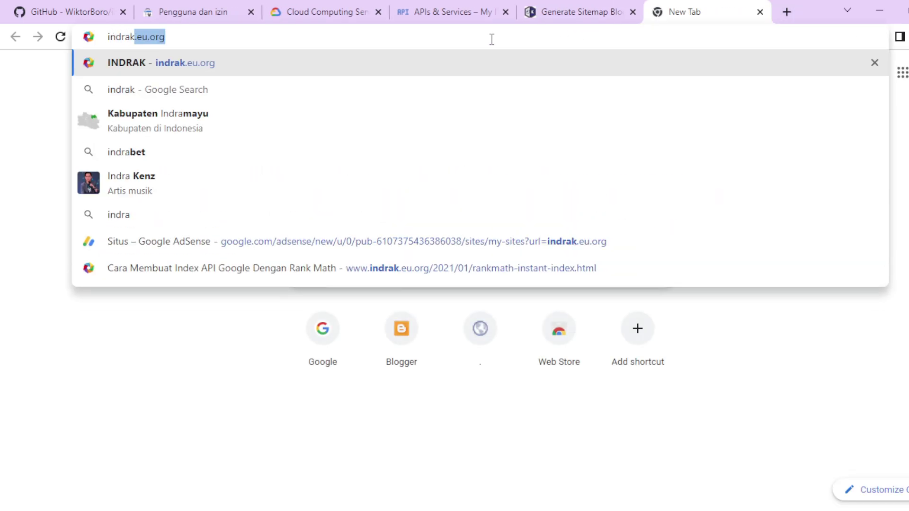
key("Return")
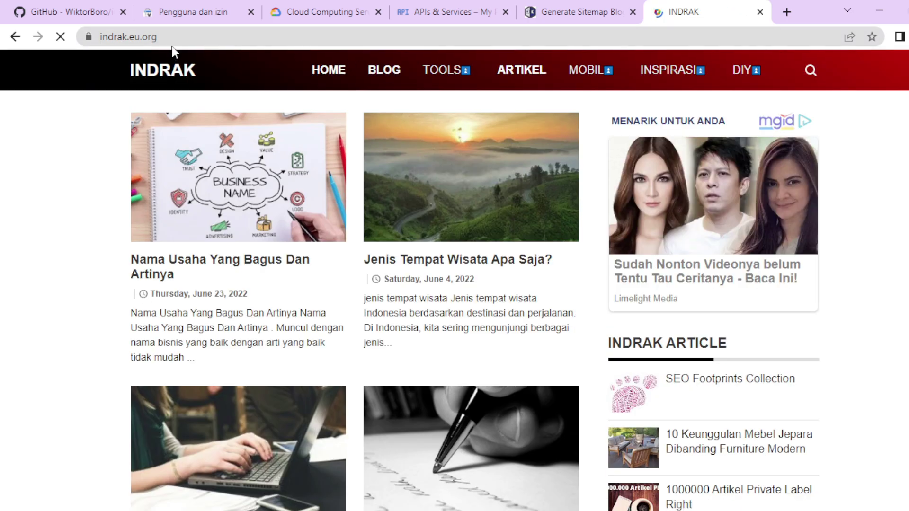
left_click(169, 38)
right_click(146, 39)
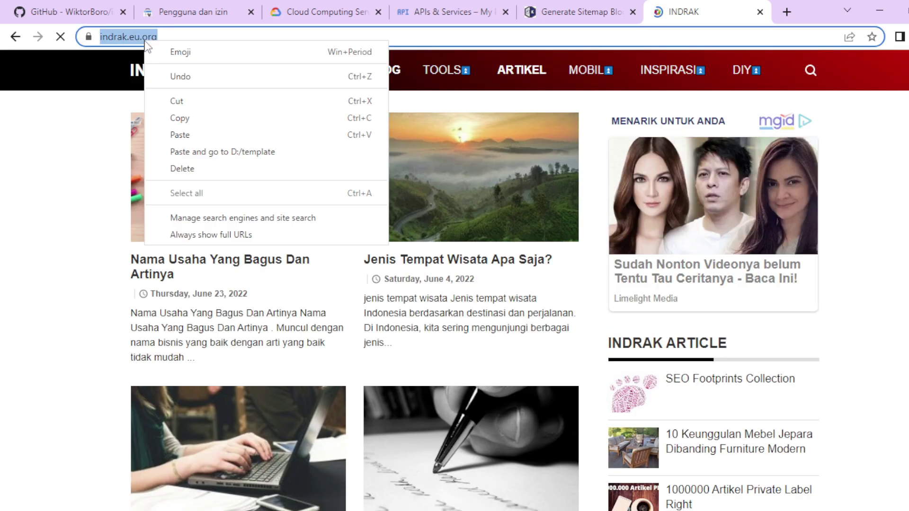
left_click(179, 117)
left_click(760, 12)
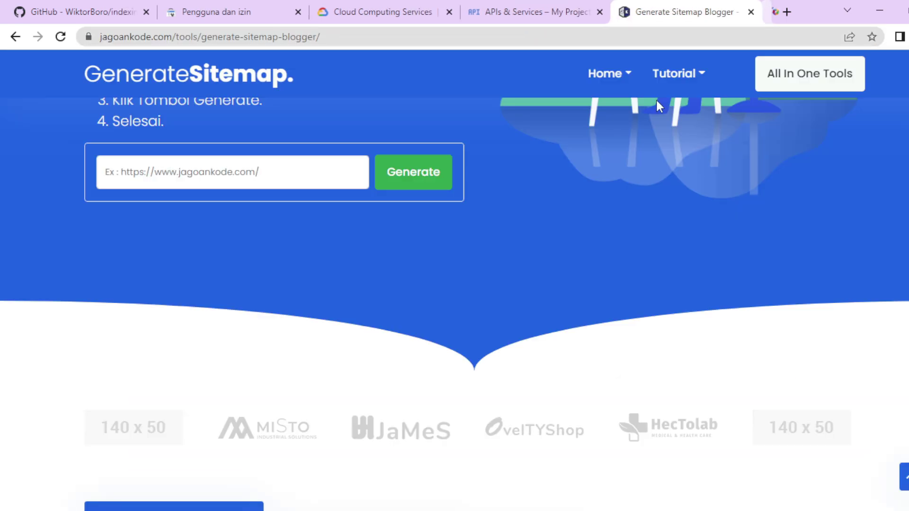
- Paste the copied indrak.eu.org address into the sitemap generator, generate the URL list, and look through it
left_click(273, 167)
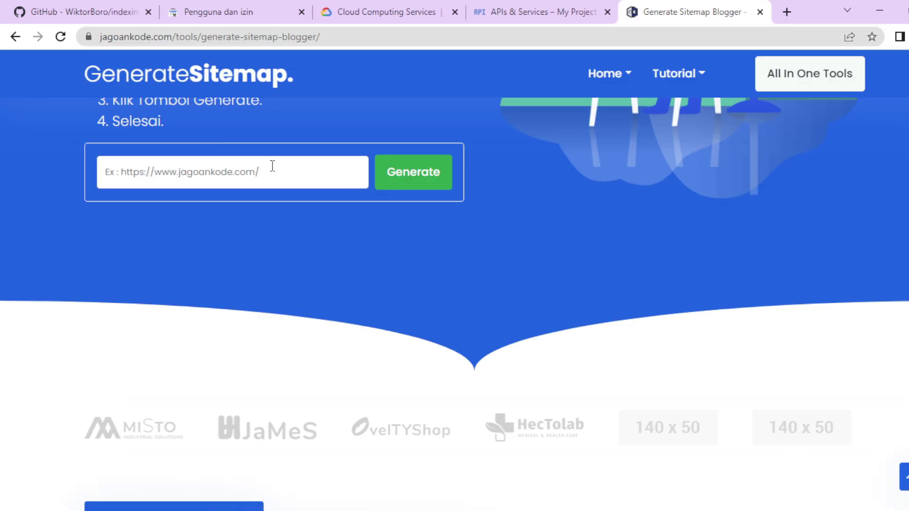
key("ctrl+v")
left_click(408, 177)
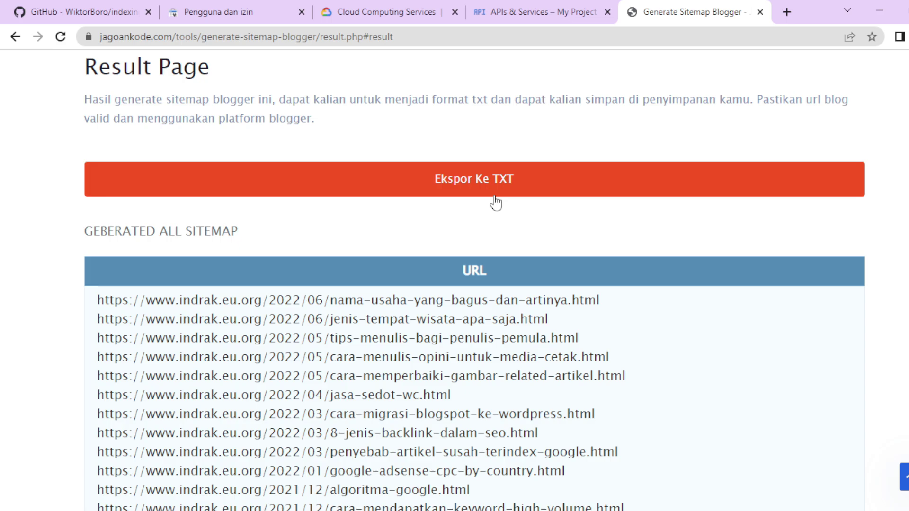
scroll(509, 232, "down", 20)
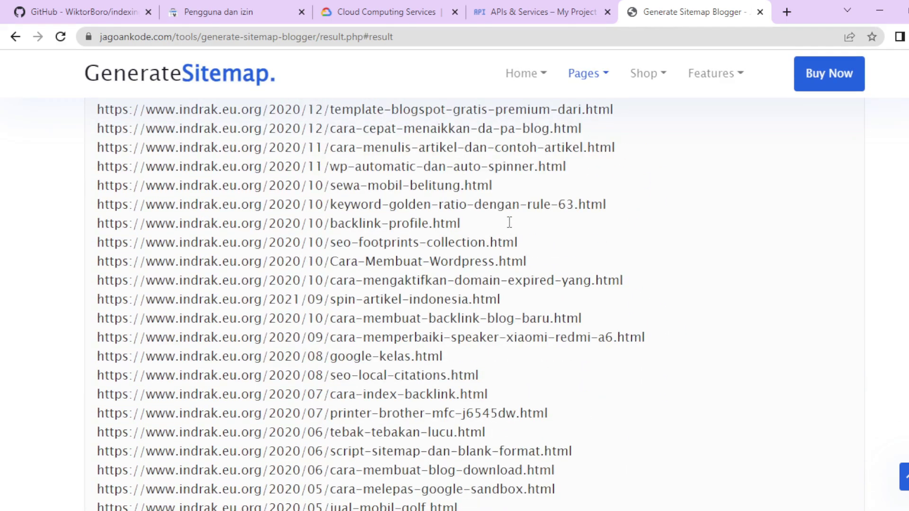
scroll(509, 222, "down", 10)
scroll(510, 226, "up", 5)
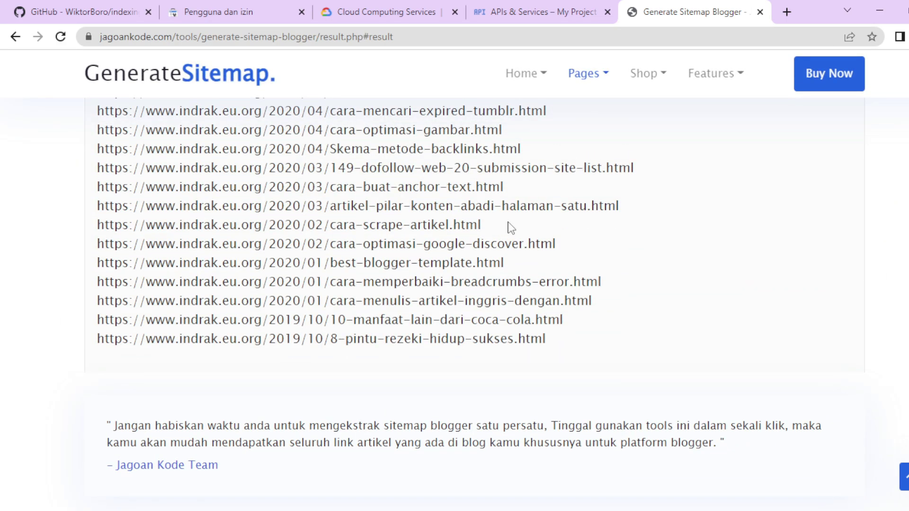
scroll(511, 228, "up", 15)
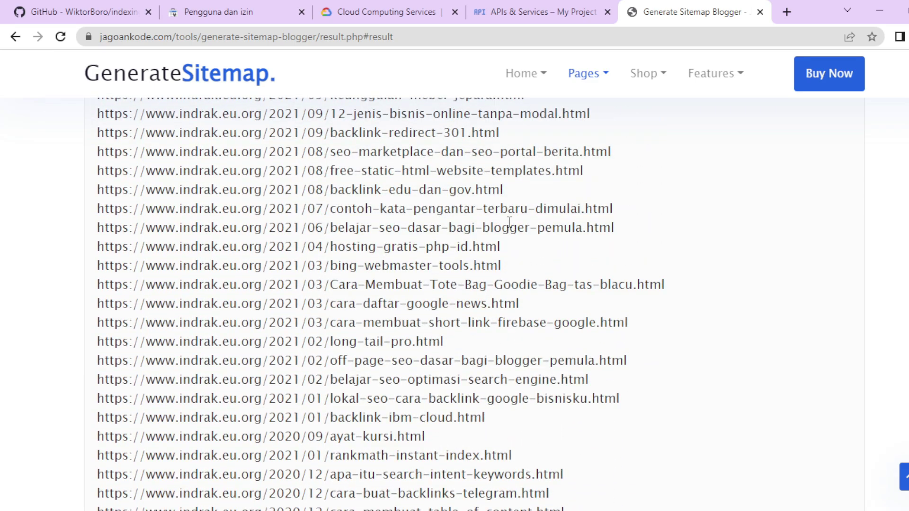
left_click_drag(237, 152, 364, 305)
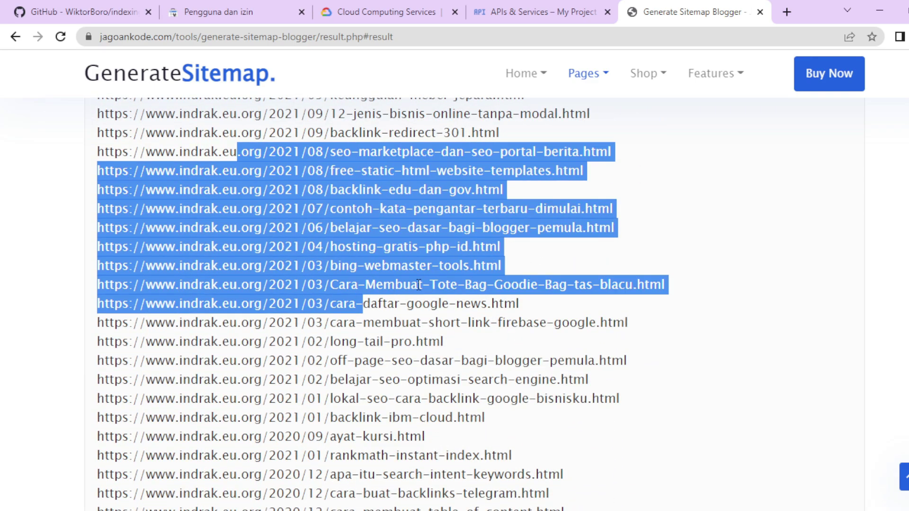
scroll(419, 285, "up", 10)
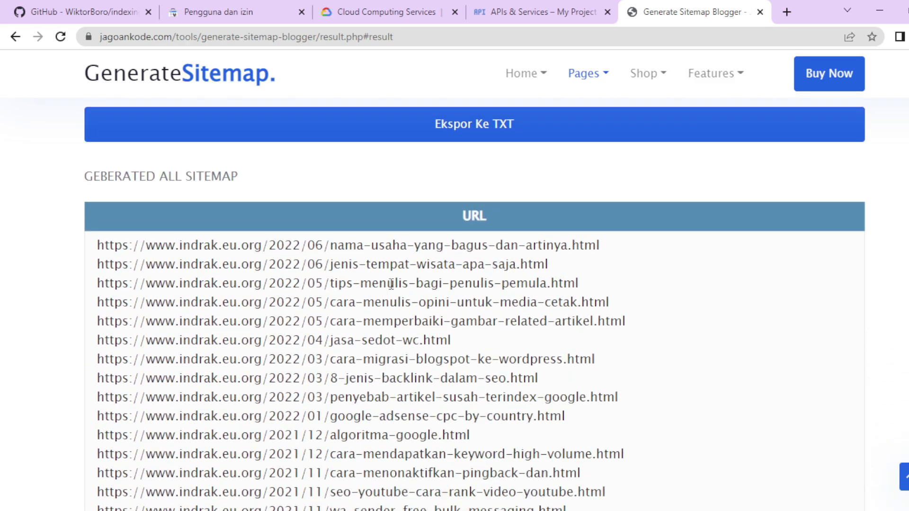
- Select the generated indrak.eu.org URLs from the first to the last entry and copy them
left_click_drag(99, 245, 338, 378)
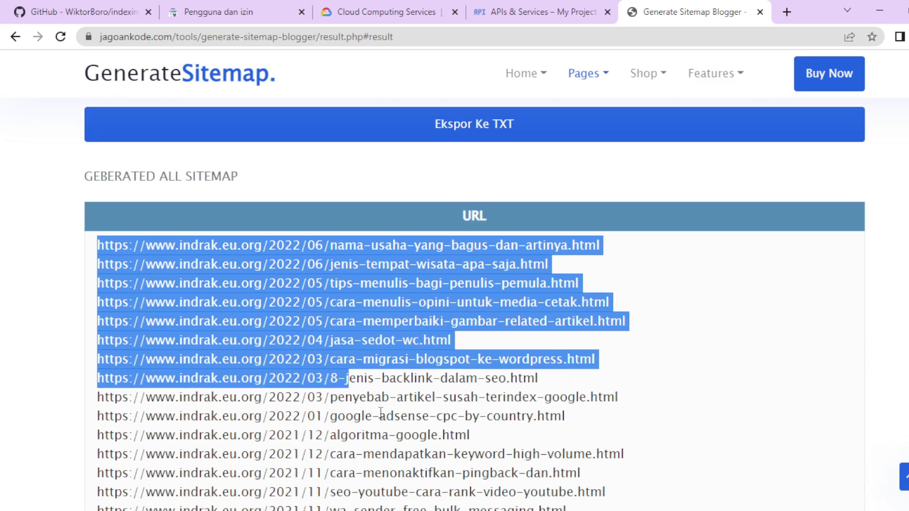
scroll(617, 247, "down", 20)
scroll(618, 71, "up", 10)
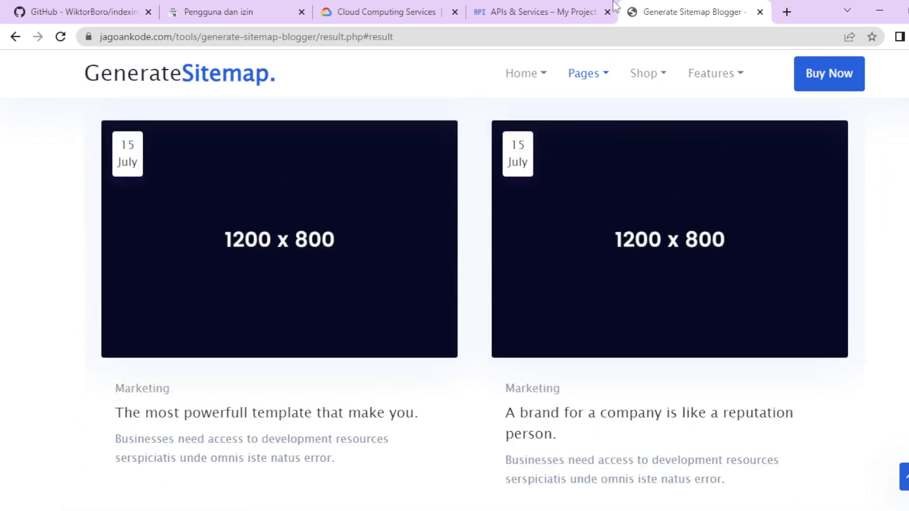
scroll(619, 78, "down", 8)
scroll(618, 78, "up", 10)
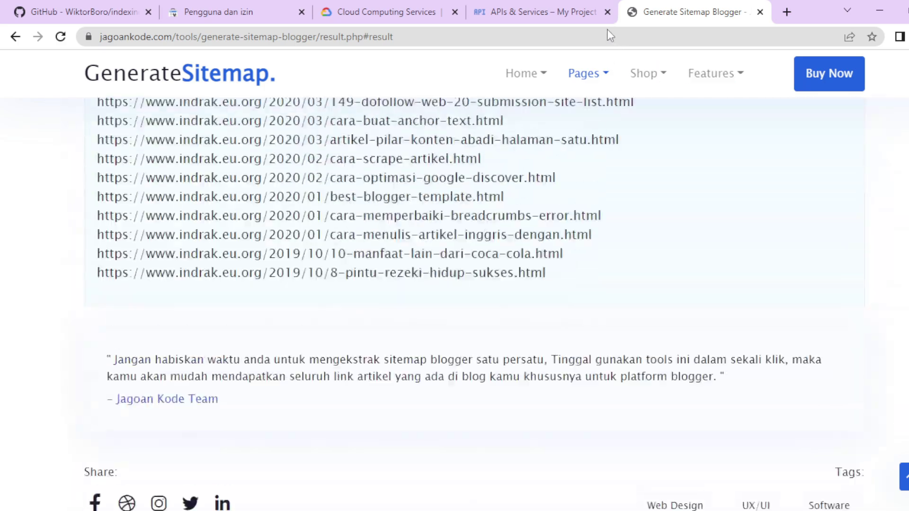
left_click_drag(479, 237, 541, 297)
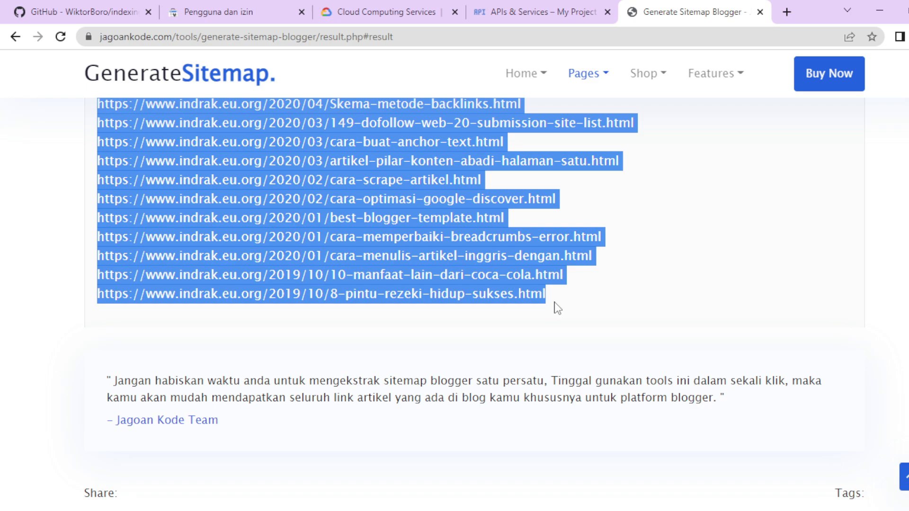
right_click(428, 216)
left_click(449, 228)
scroll(448, 226, "up", 20)
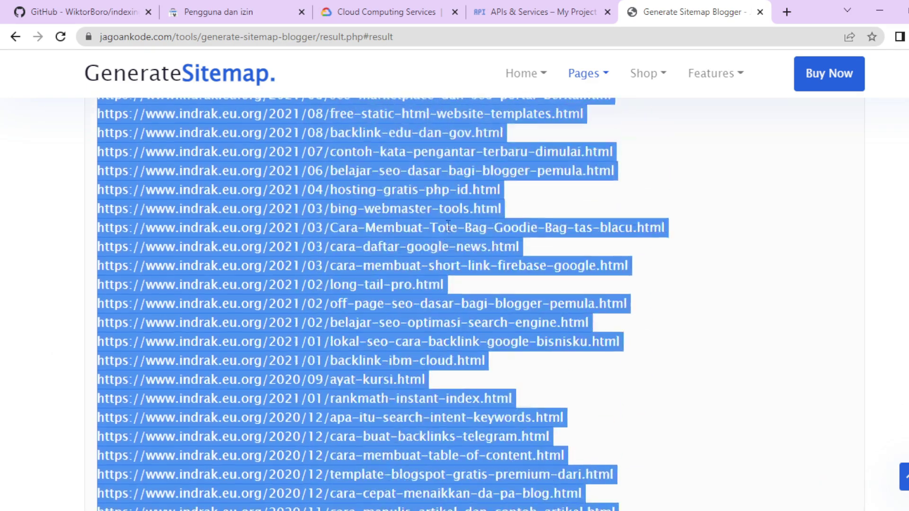
scroll(448, 226, "up", 13)
scroll(448, 225, "down", 4)
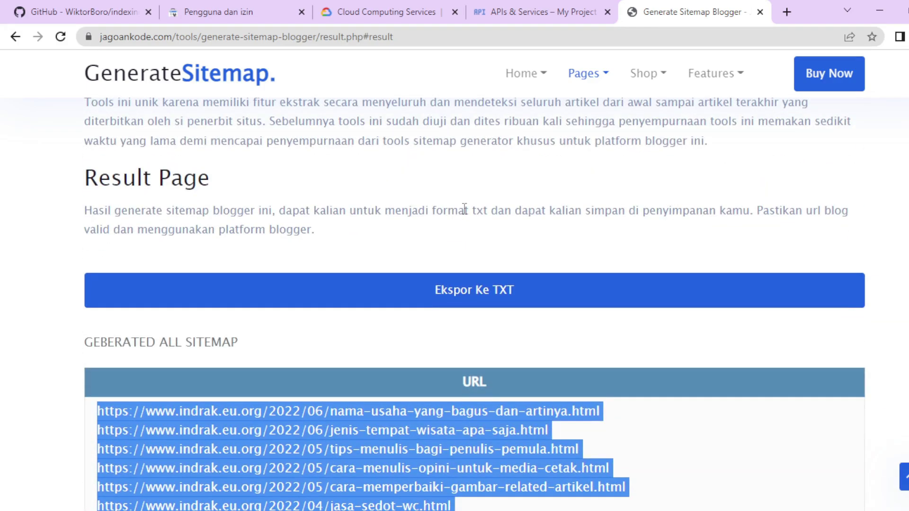
left_click(467, 303)
- Switch to the Indexing API app and paste the copied indrak.eu.org URLs as the links to index
key("alt+Tab")
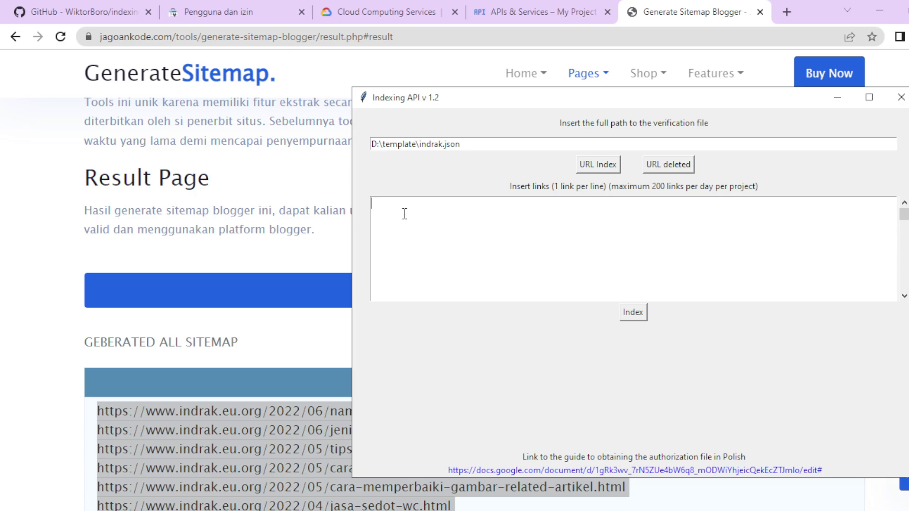
key("ctrl+v")
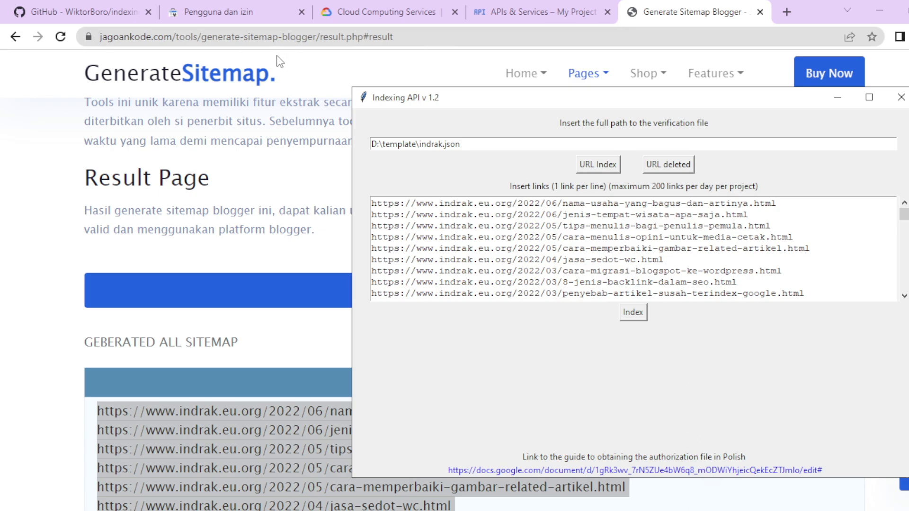
- Delete all the pasted links from the Indexing API app's link list
left_click_drag(714, 283, 568, 272)
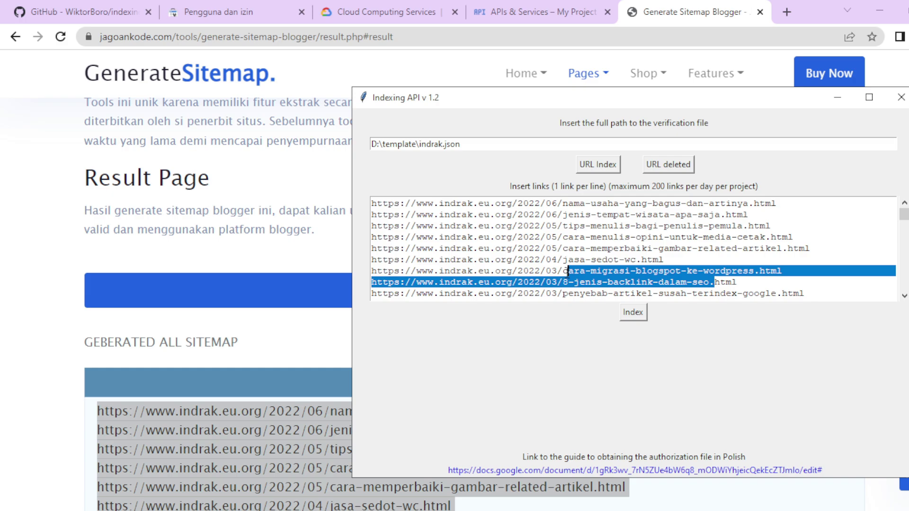
key("ctrl+a")
key("Delete")
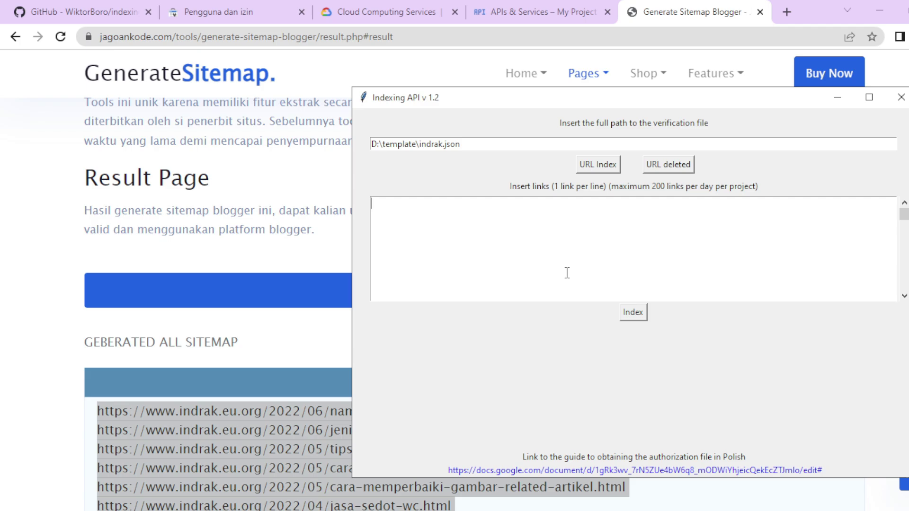
- Switch to the browser and open visualawareness.info in a new tab
left_click(238, 11)
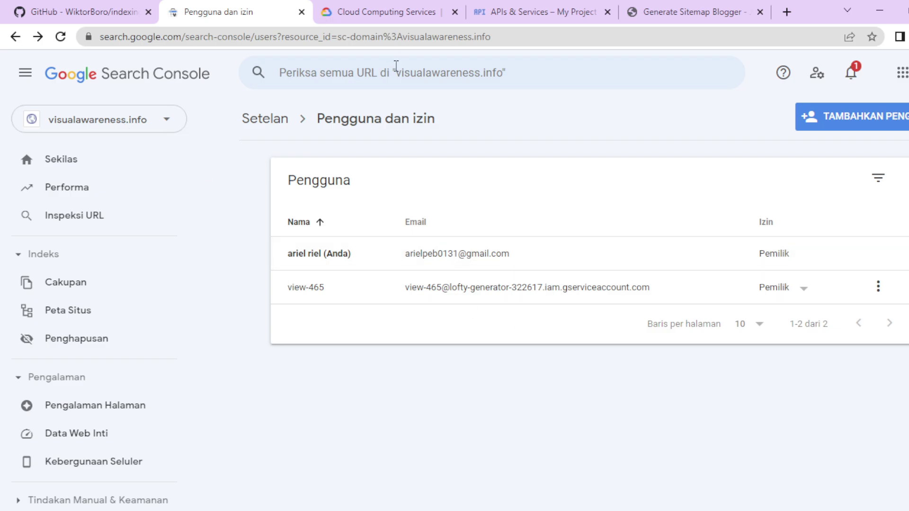
left_click(787, 12)
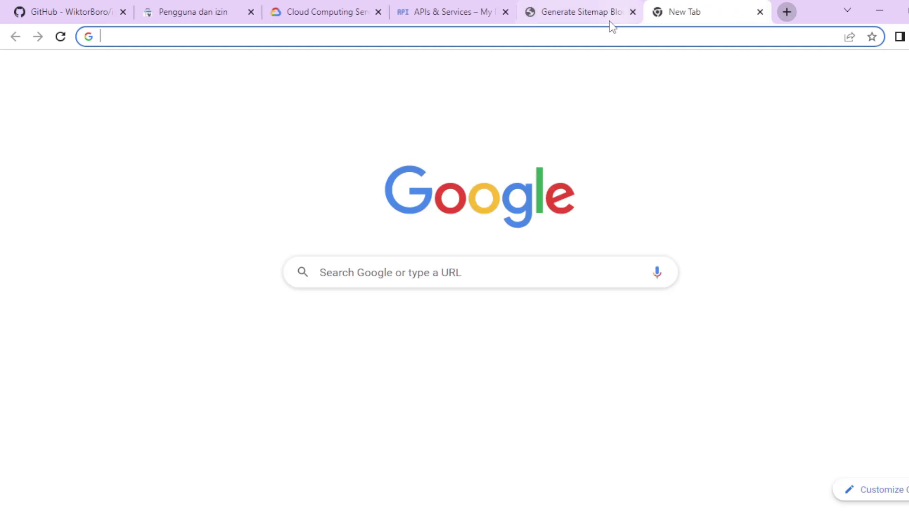
left_click(574, 37)
type("visua")
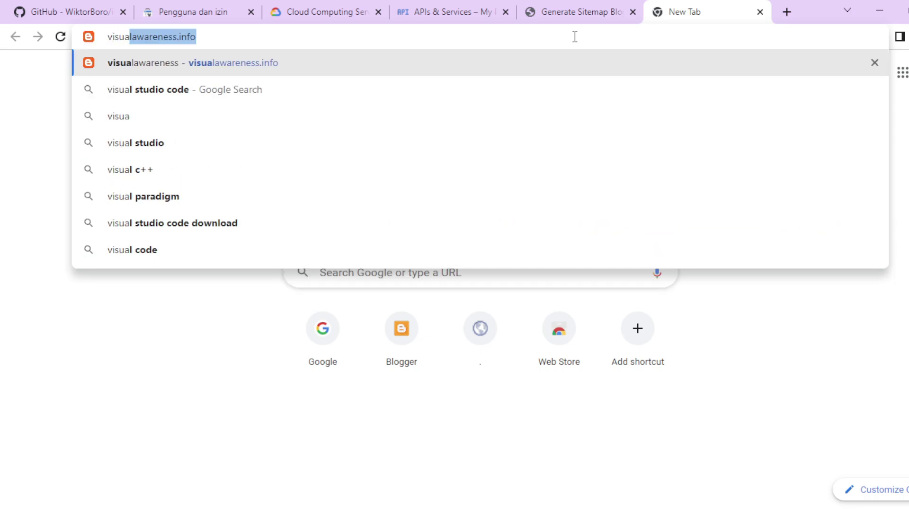
key("Return")
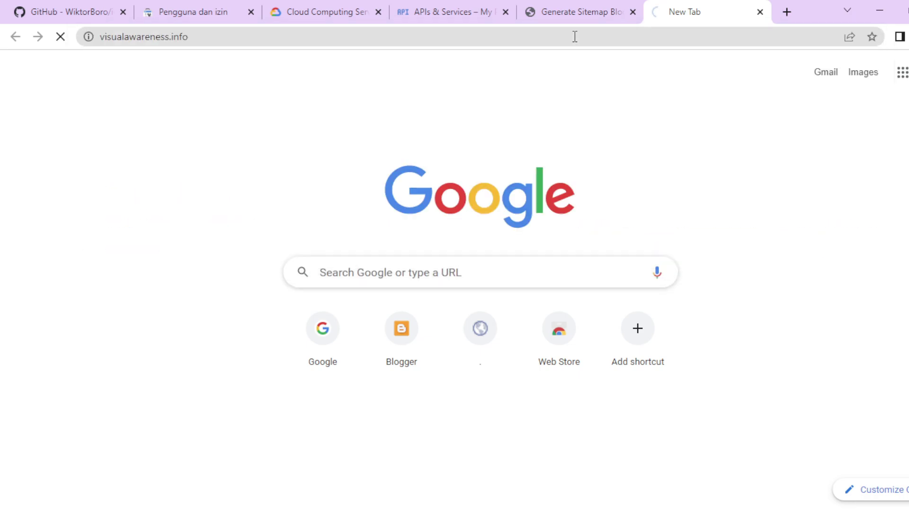
- Copy the full address of the visualawareness.info homepage and close its tab
left_click(192, 36)
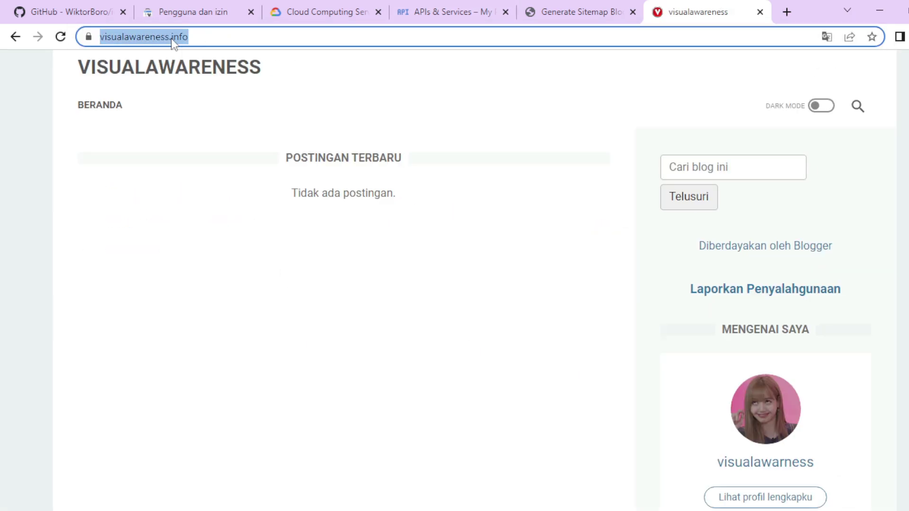
right_click(174, 43)
left_click(219, 115)
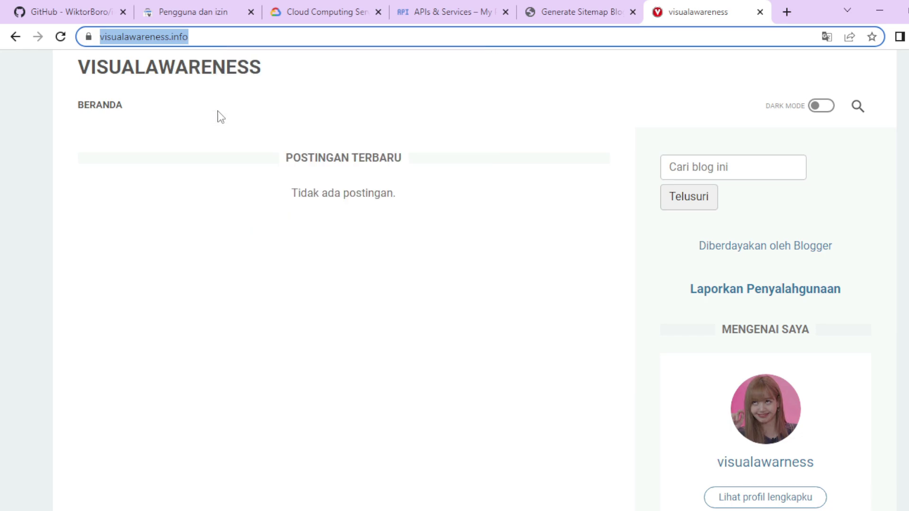
left_click(760, 12)
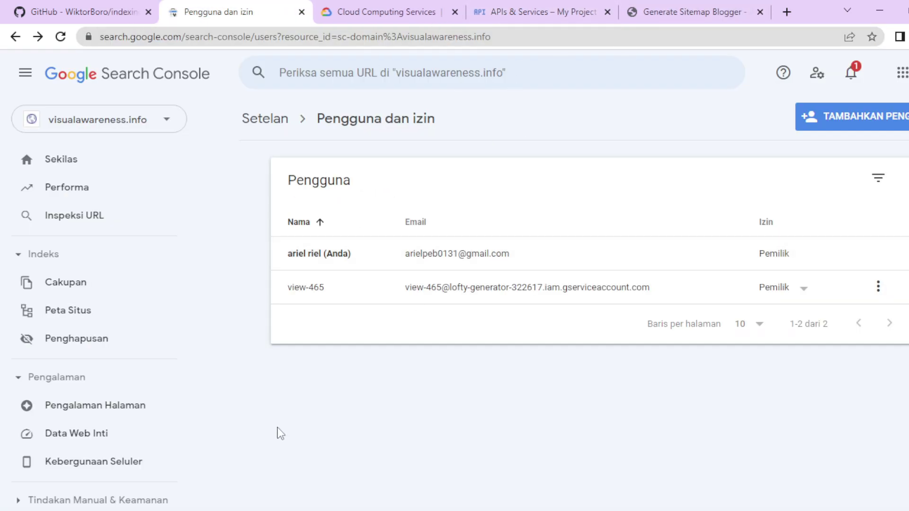
left_click(189, 509)
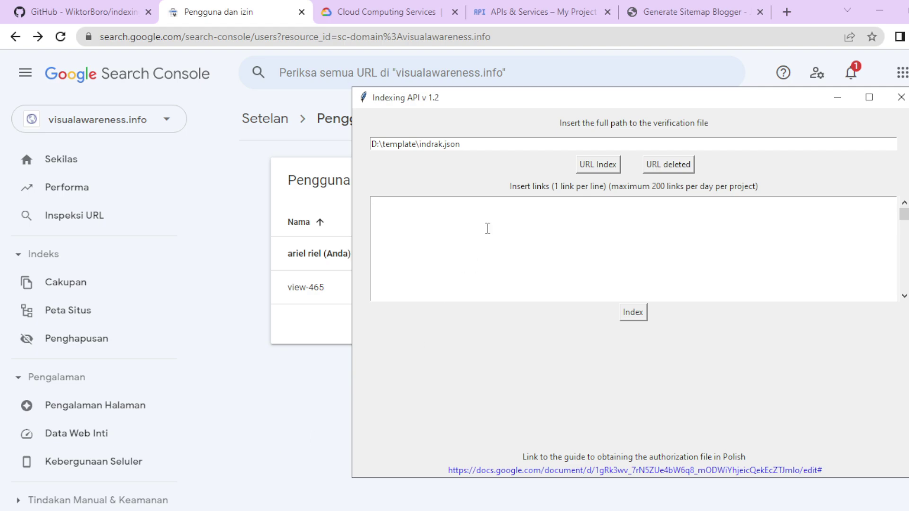
left_click(488, 228)
key("ctrl+v")
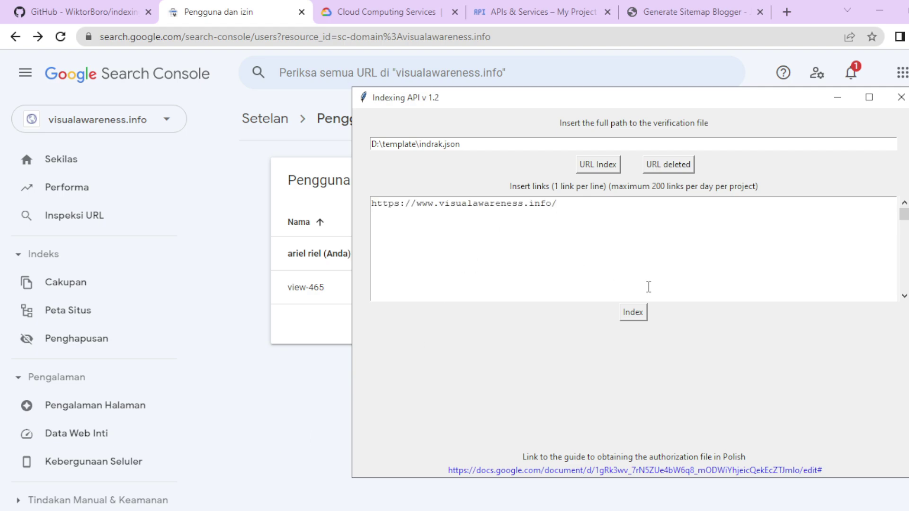
left_click(634, 317)
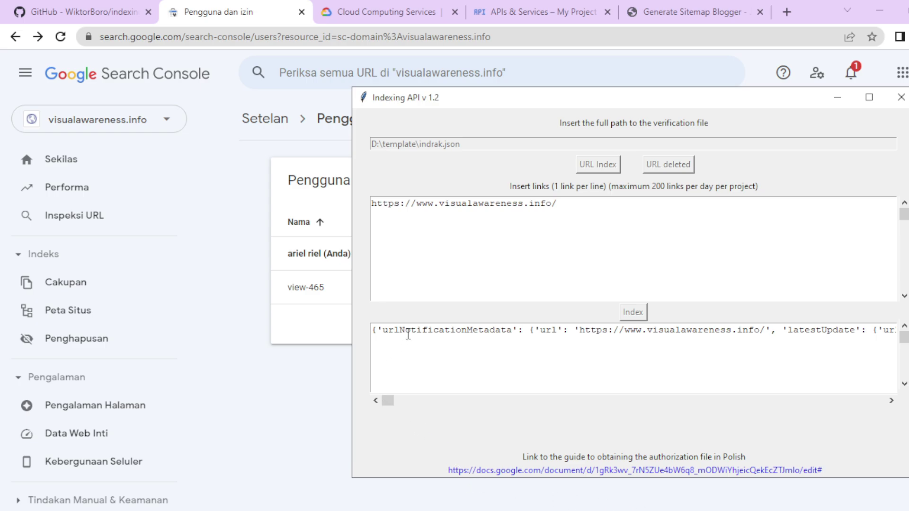
- Read the indexing response for the submitted link through to its end, and bring the sitemap generator results back up in the browser
left_click_drag(408, 335, 791, 341)
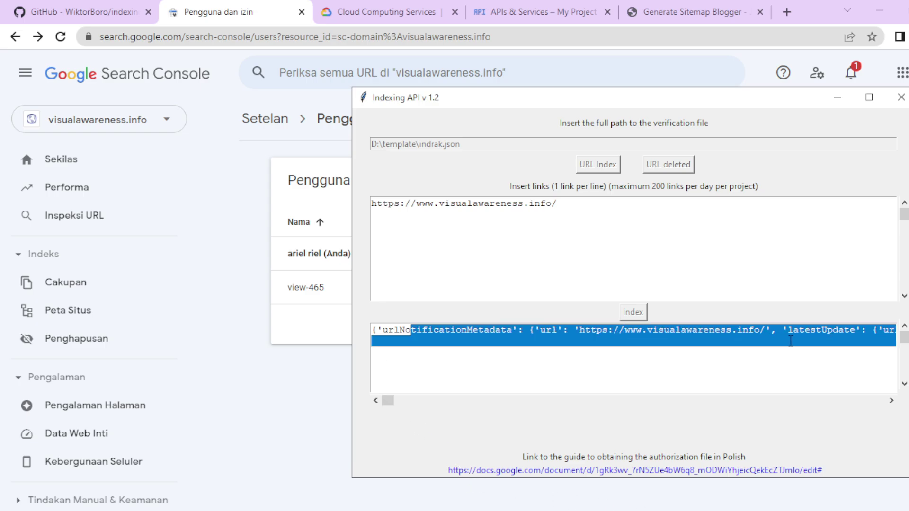
left_click(797, 338)
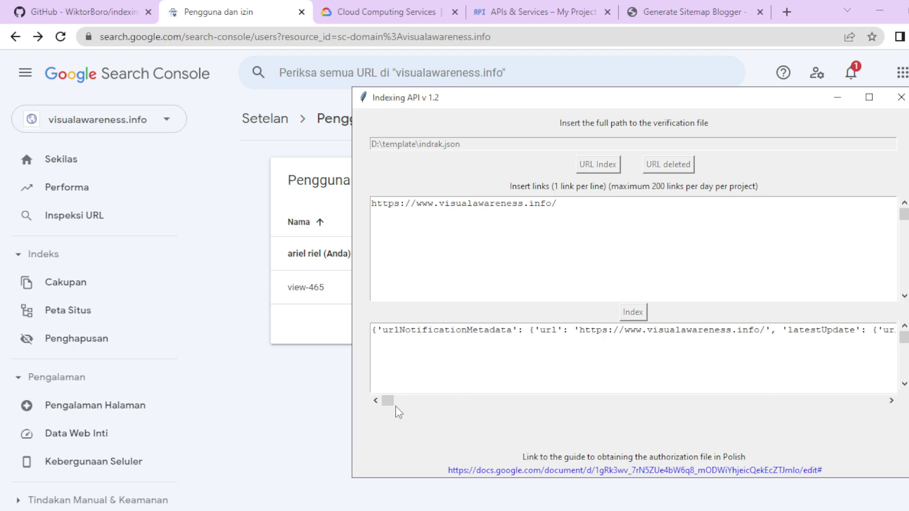
left_click_drag(388, 402, 898, 424)
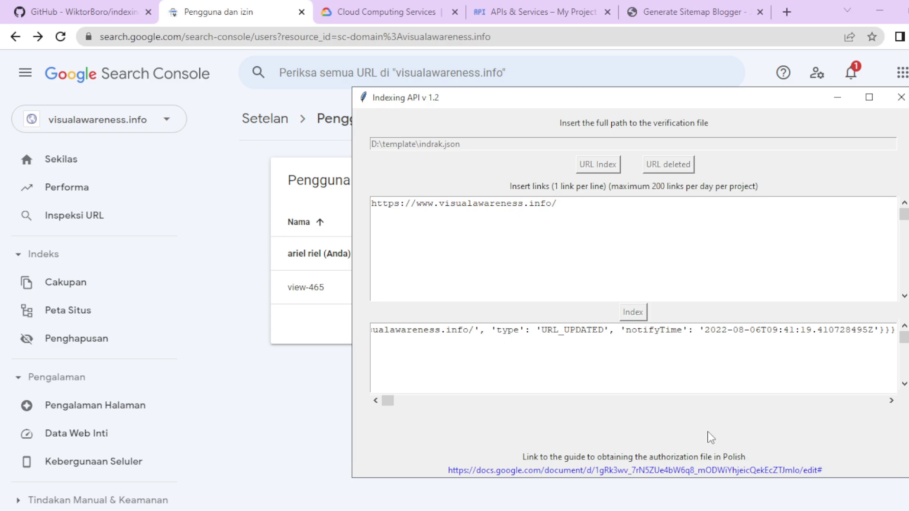
key("ctrl+5")
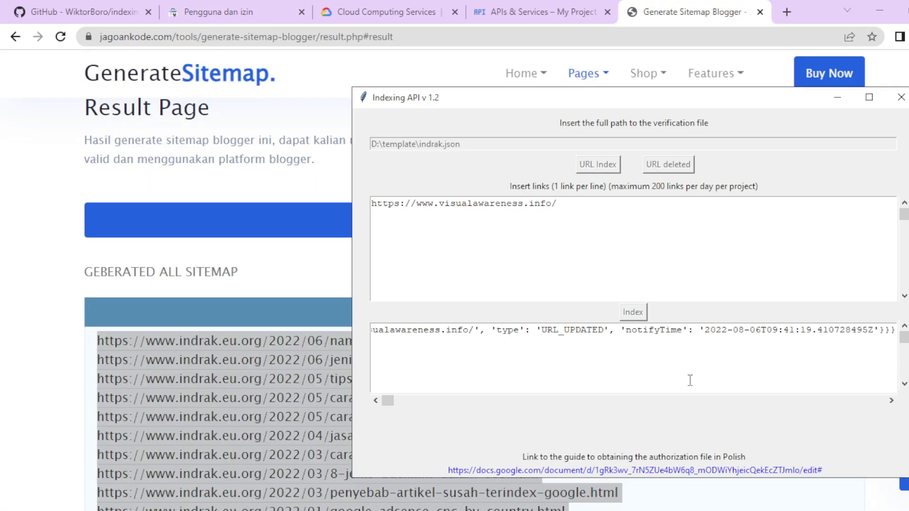